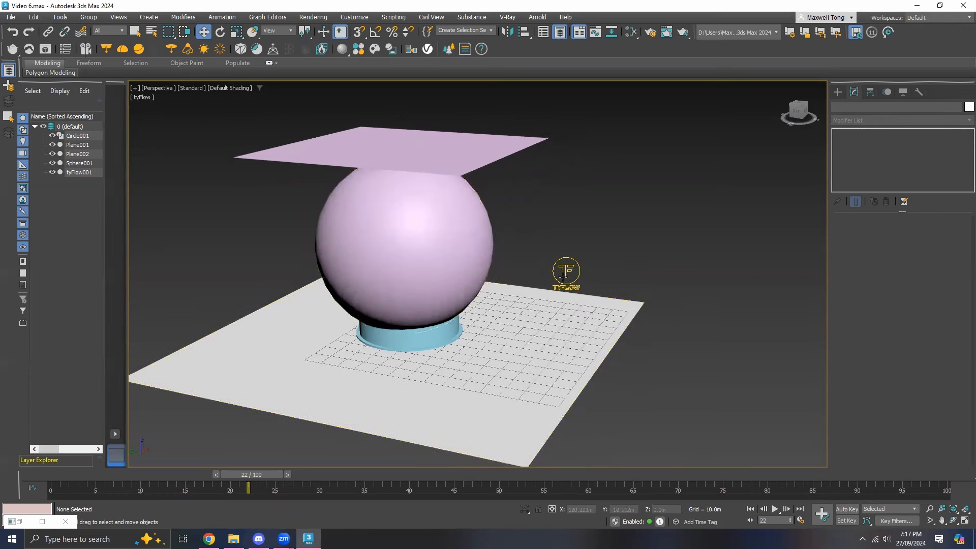
Step: Open the editor of the scene's tyFlow object and move its window clear of the sphere
alt+middle_drag(555, 282, 457, 366)
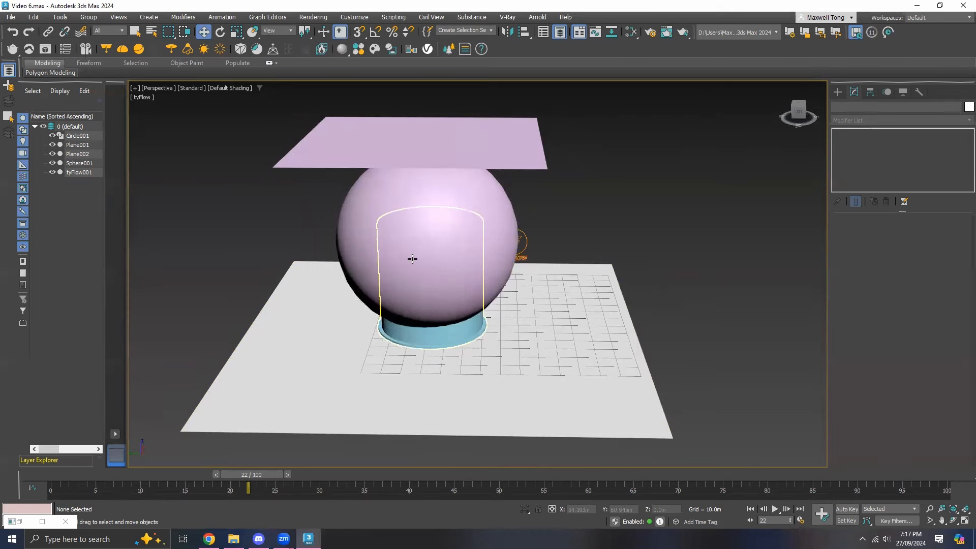
alt+middle_drag(413, 258, 493, 279)
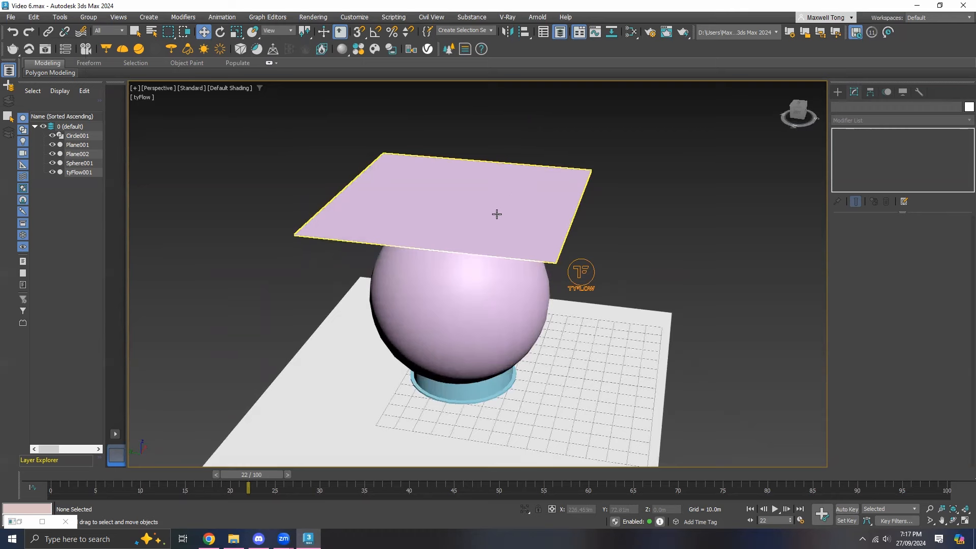
alt+middle_drag(497, 216, 544, 266)
click(544, 266)
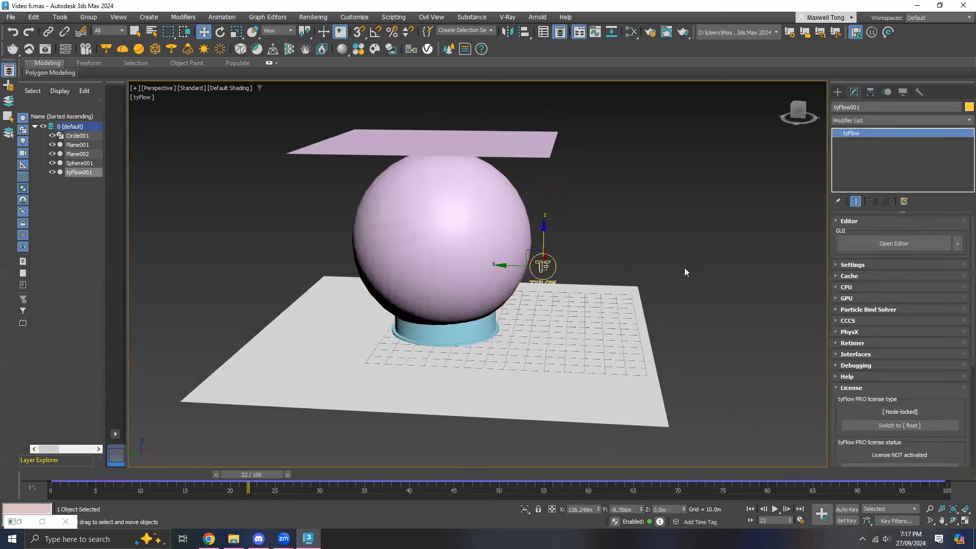
click(888, 244)
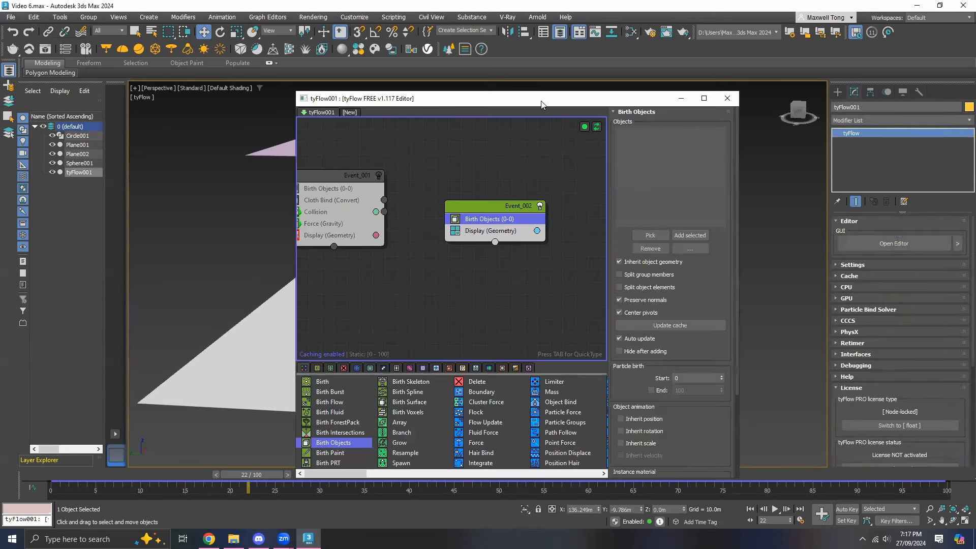
drag(541, 101, 760, 101)
Step: Reposition the Event_002 node slightly higher and closer to Event_001 in the tyFlow graph
drag(712, 204, 693, 199)
click(660, 269)
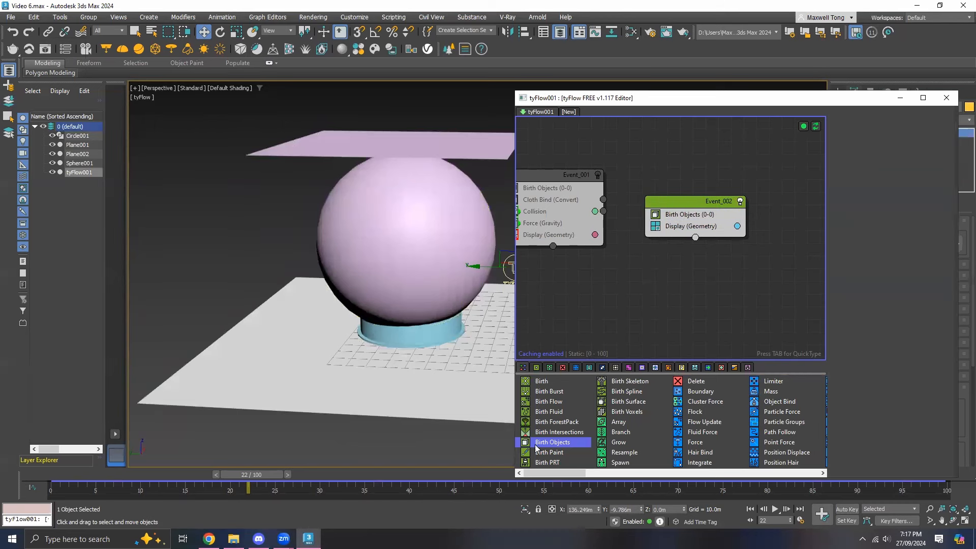
click(696, 201)
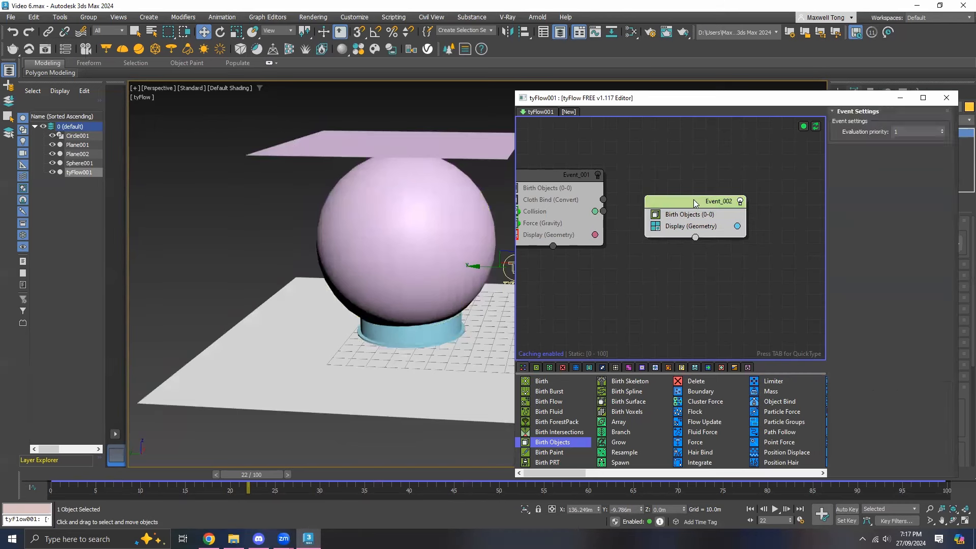
drag(696, 207, 690, 188)
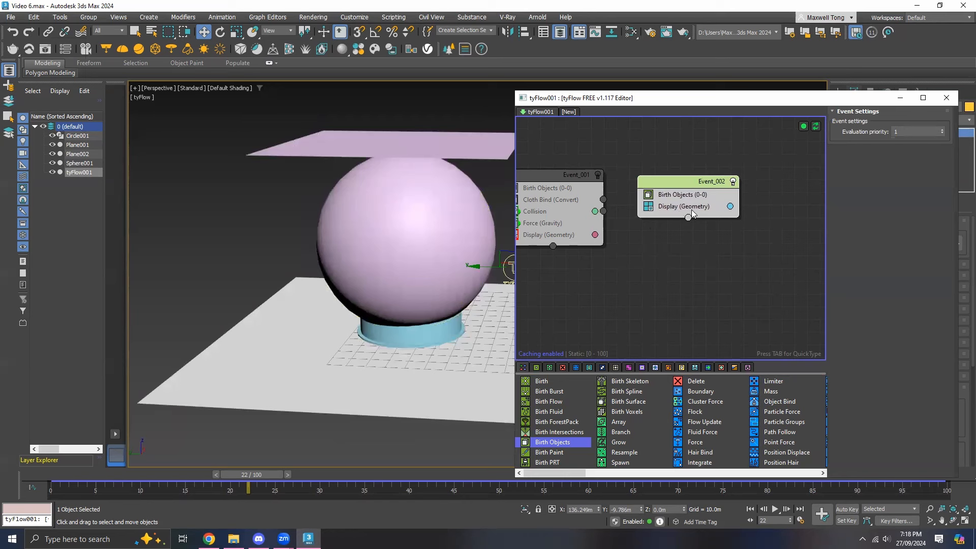
Step: Check Event_002's Birth Objects settings and select the plane above the sphere to view its parameters
click(698, 206)
click(706, 196)
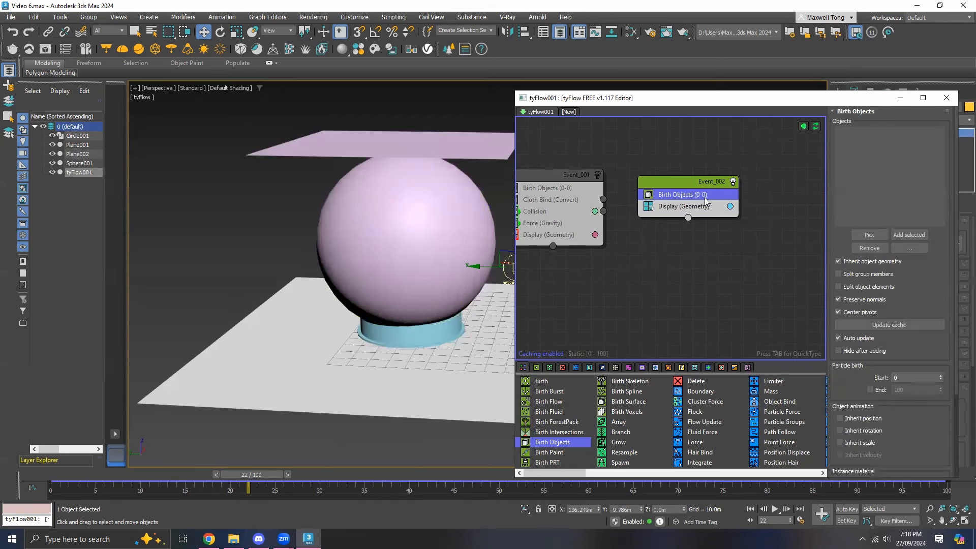
click(874, 235)
click(901, 97)
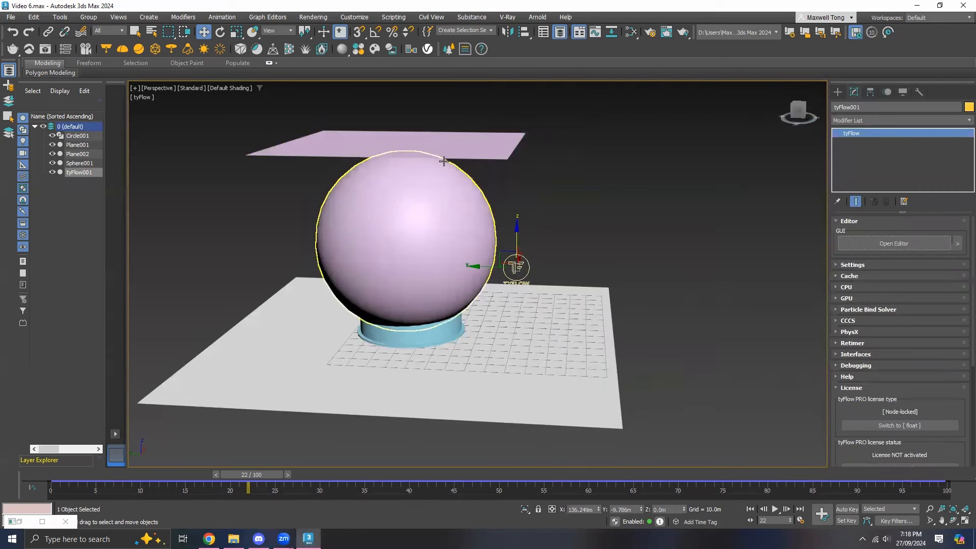
click(466, 149)
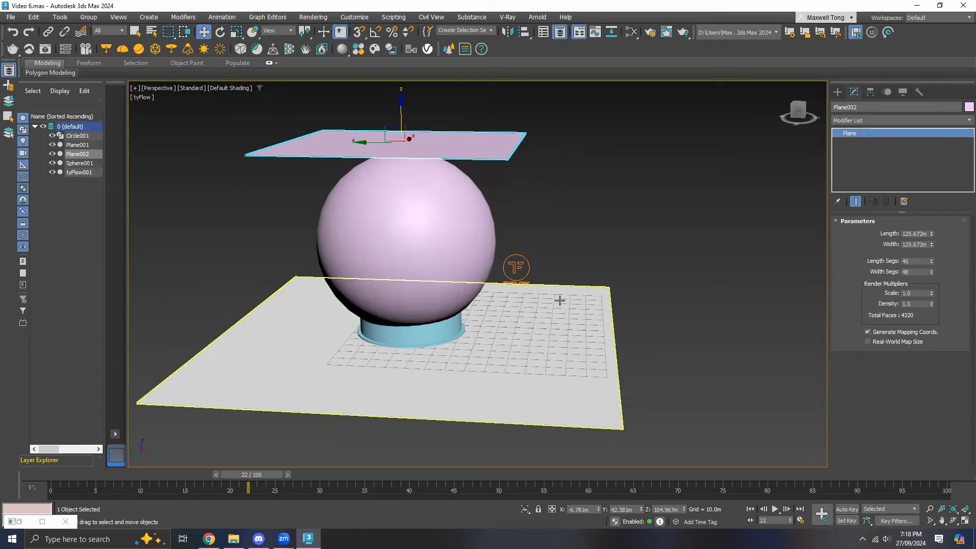
click(20, 521)
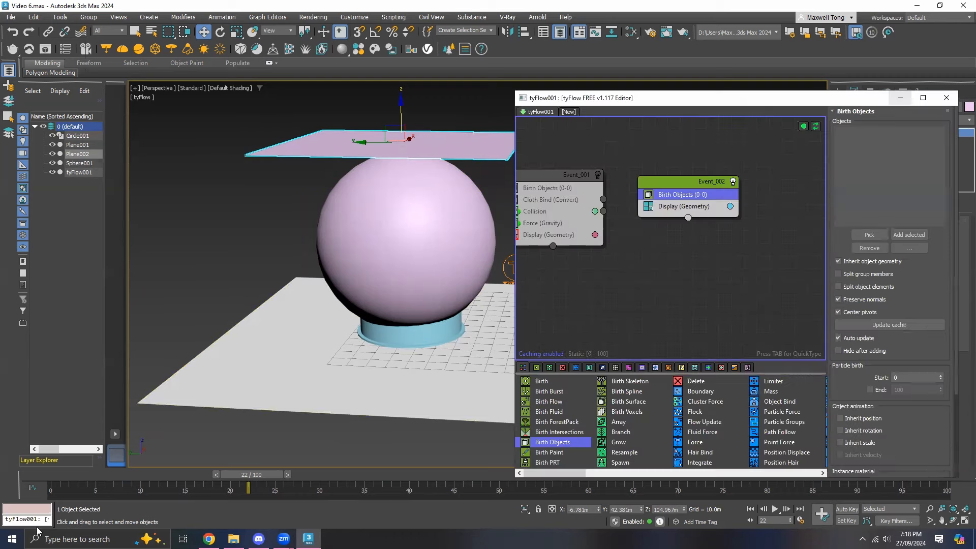
drag(878, 104, 857, 96)
click(713, 269)
click(689, 195)
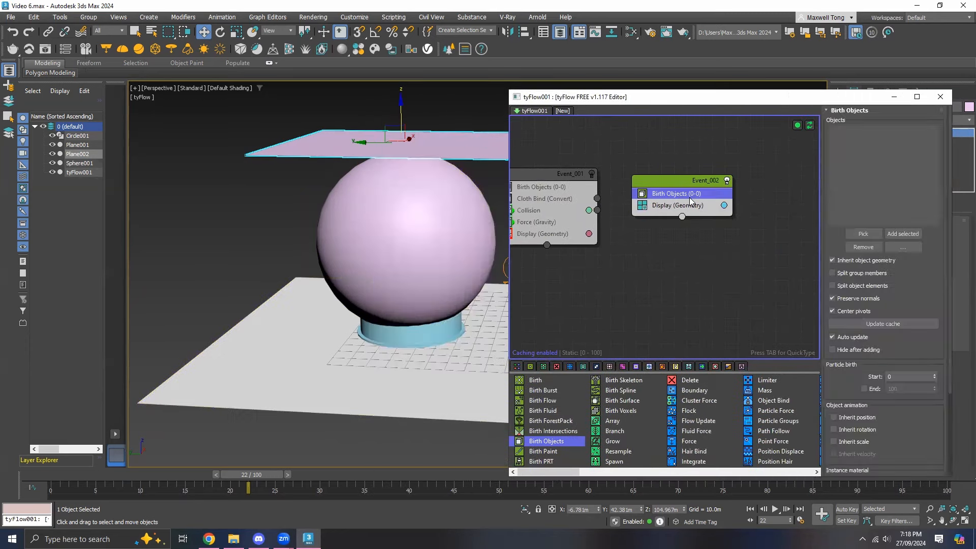
click(701, 253)
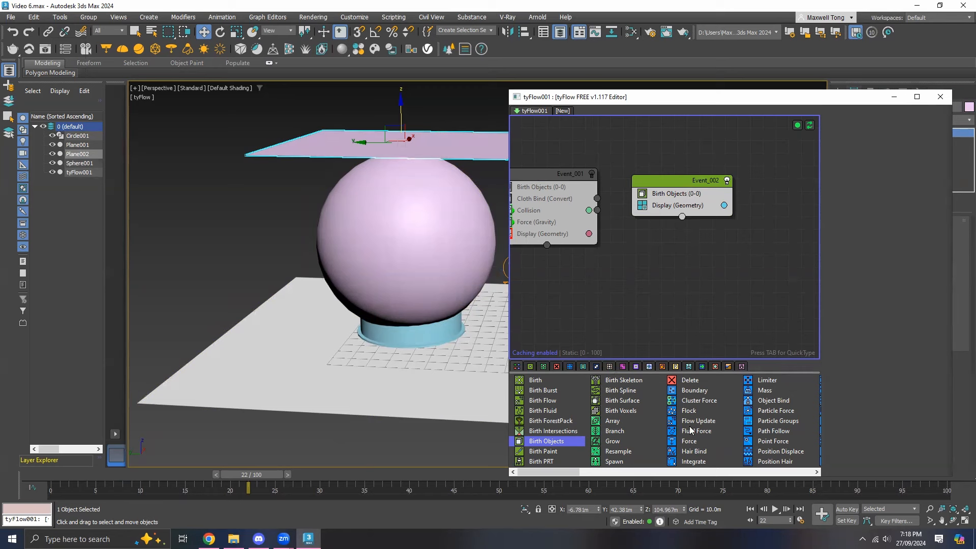
click(671, 196)
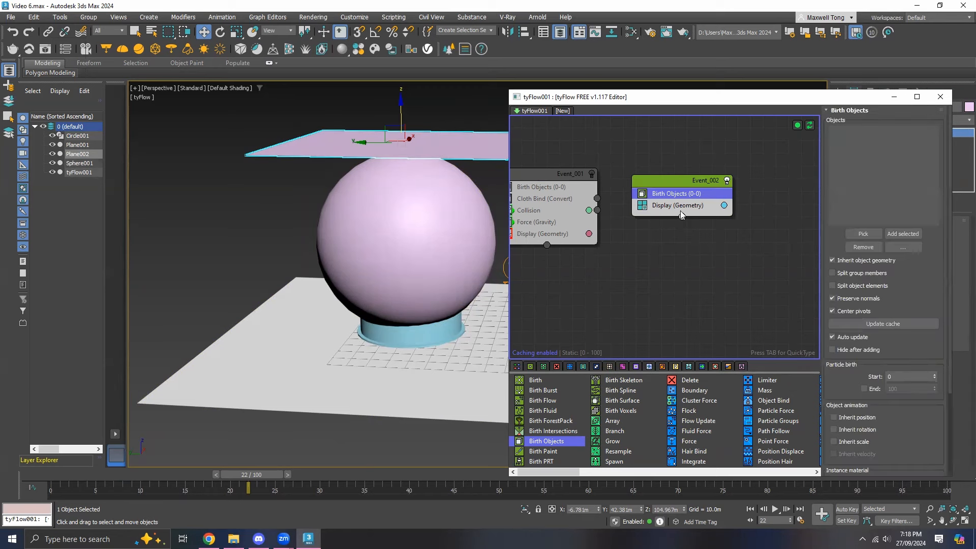
Step: Add a Cloth Bind operator to Event_002, placed between Birth Objects and Display
click(677, 211)
key(Tab)
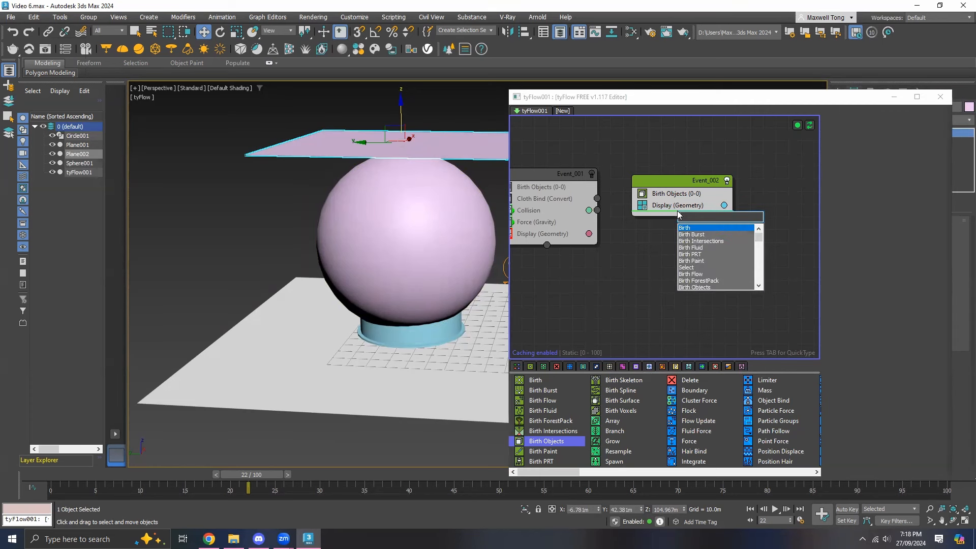
text(cloth bind)
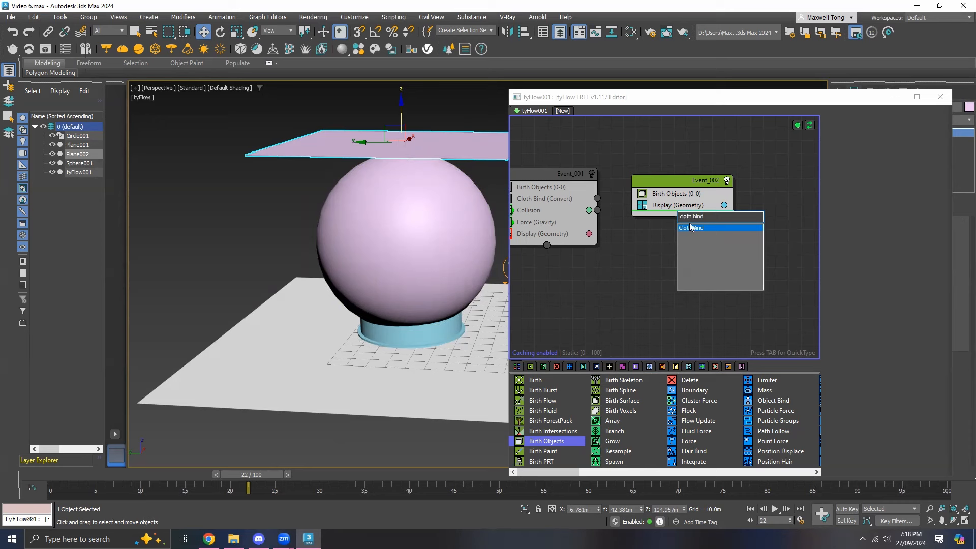
click(686, 230)
drag(677, 218, 674, 200)
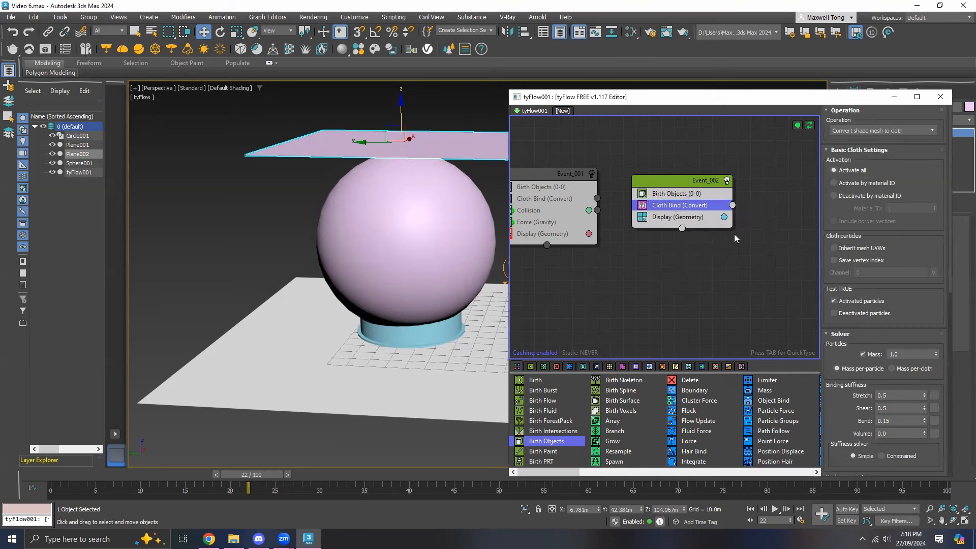
Step: Add a Collision operator to Event_002 between Cloth Bind and Display
click(660, 222)
key(Tab)
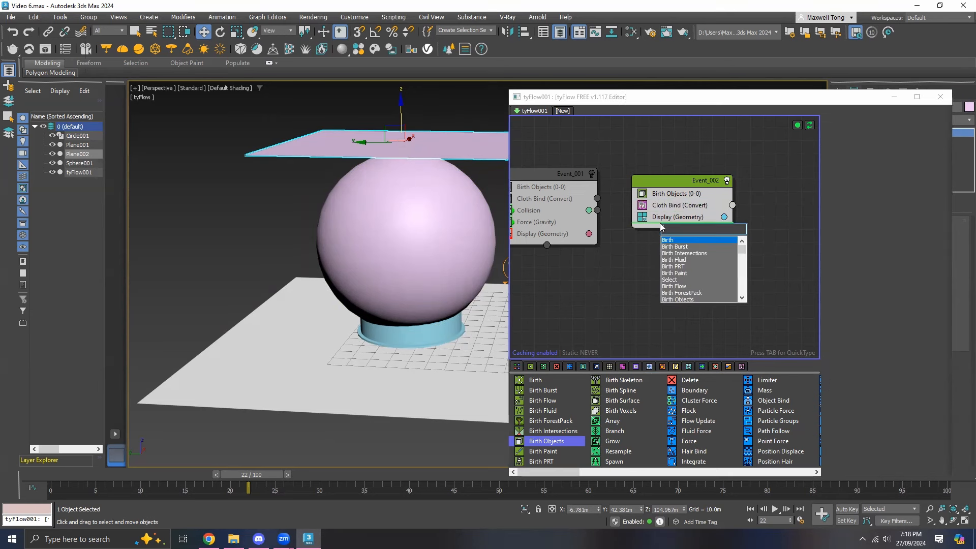
text(coll)
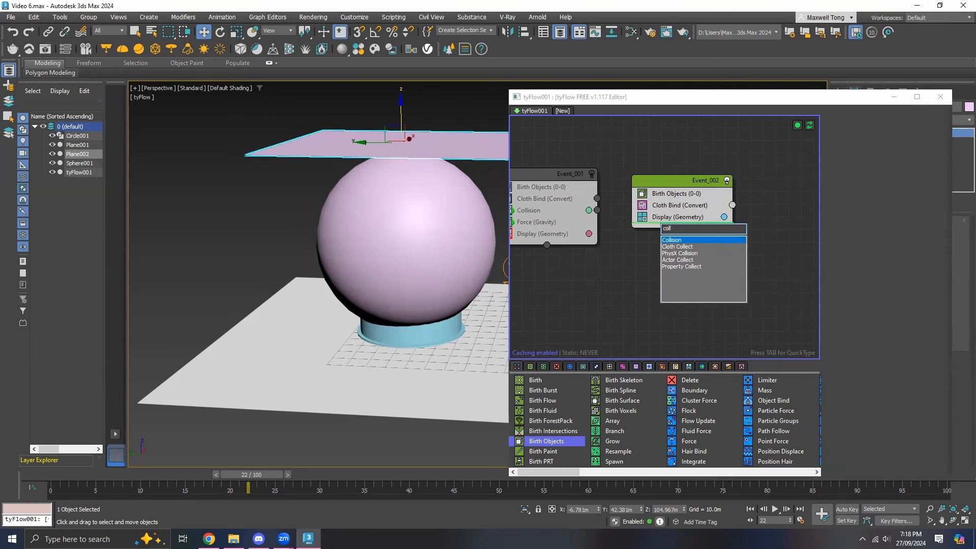
click(681, 241)
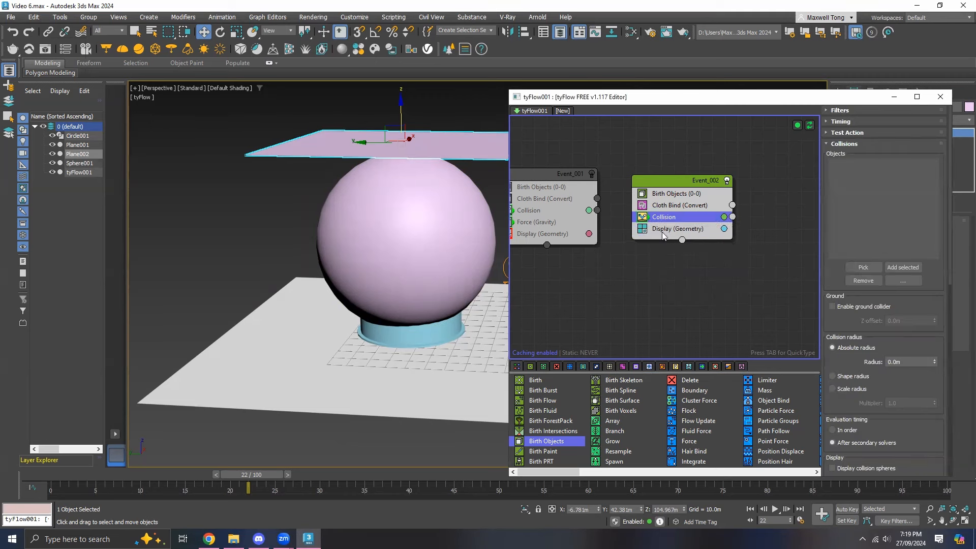
Step: Add a Force operator to Event_002 and disable the event's Display (Geometry) operator
click(662, 234)
key(Tab)
text(for)
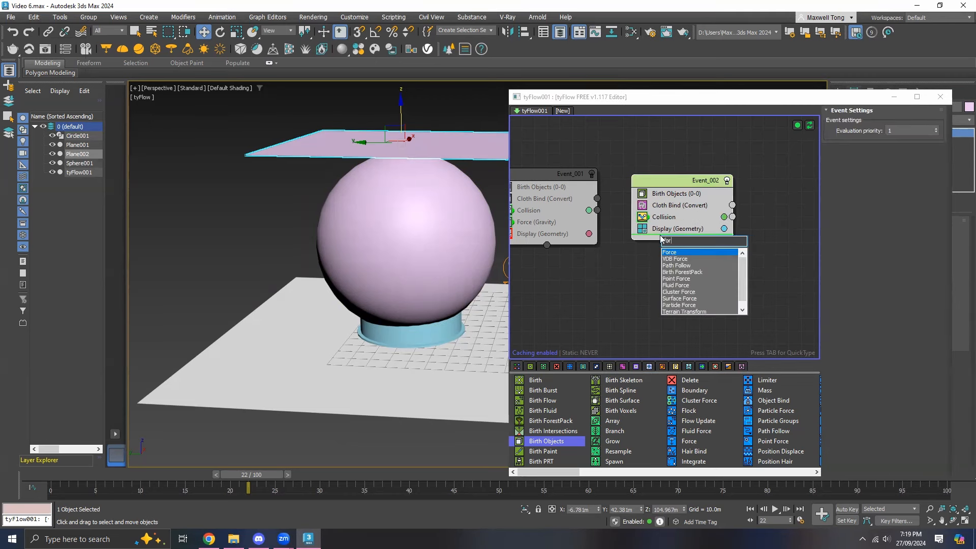
text(ce)
click(668, 253)
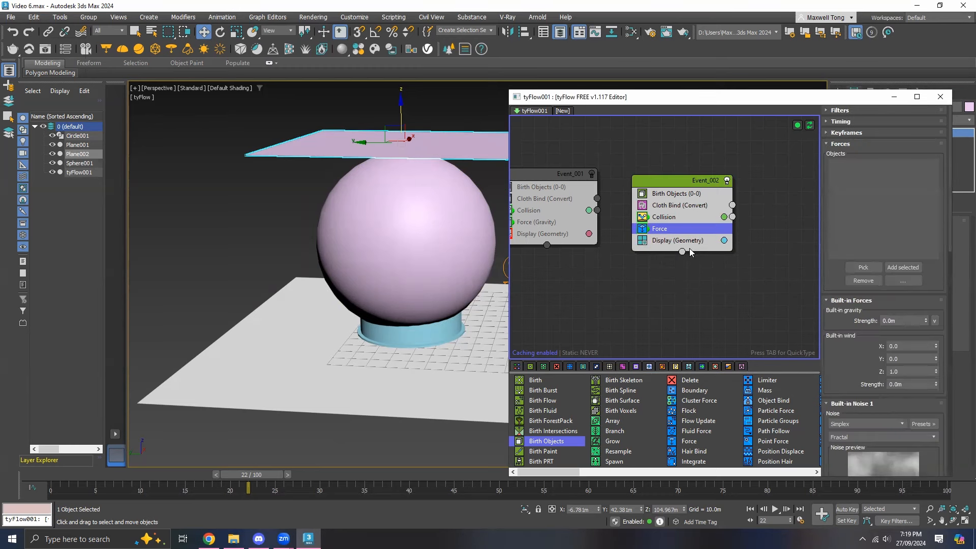
click(642, 240)
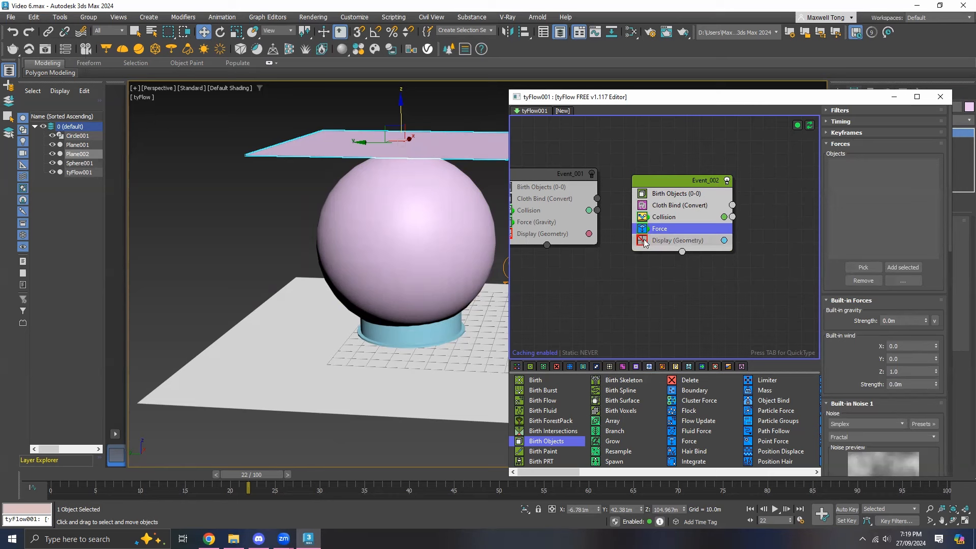
Step: Pick the sphere and the ground plane as collider objects for Event_002's Collision operator
click(656, 207)
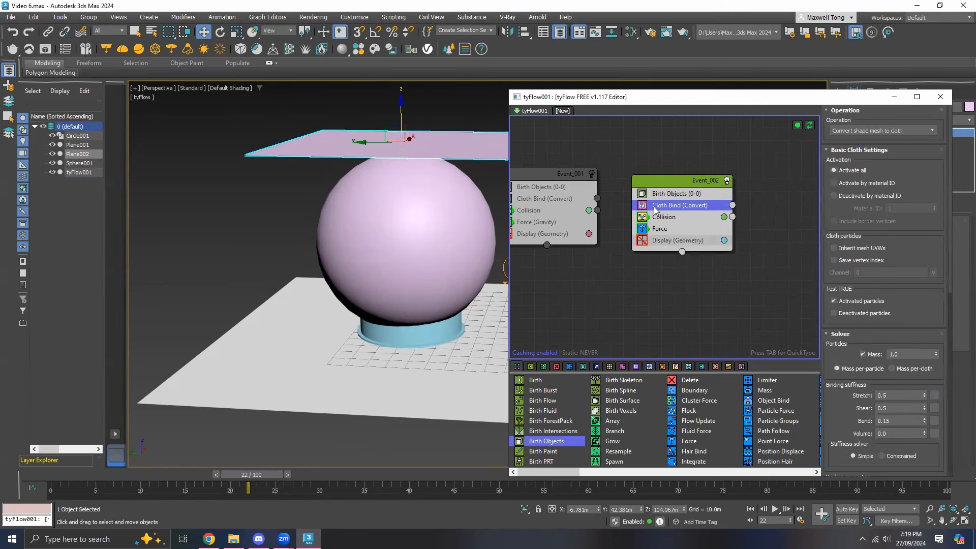
drag(948, 278, 942, 396)
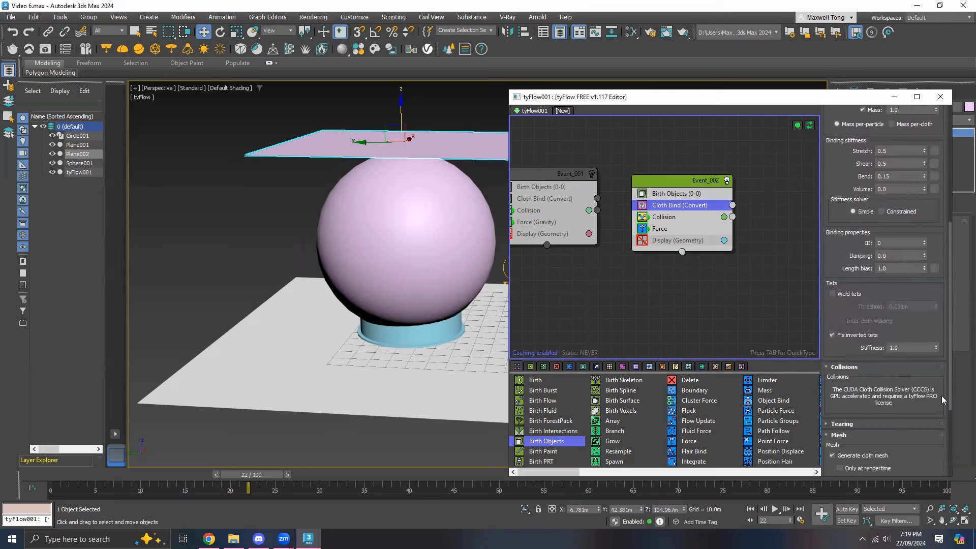
click(668, 217)
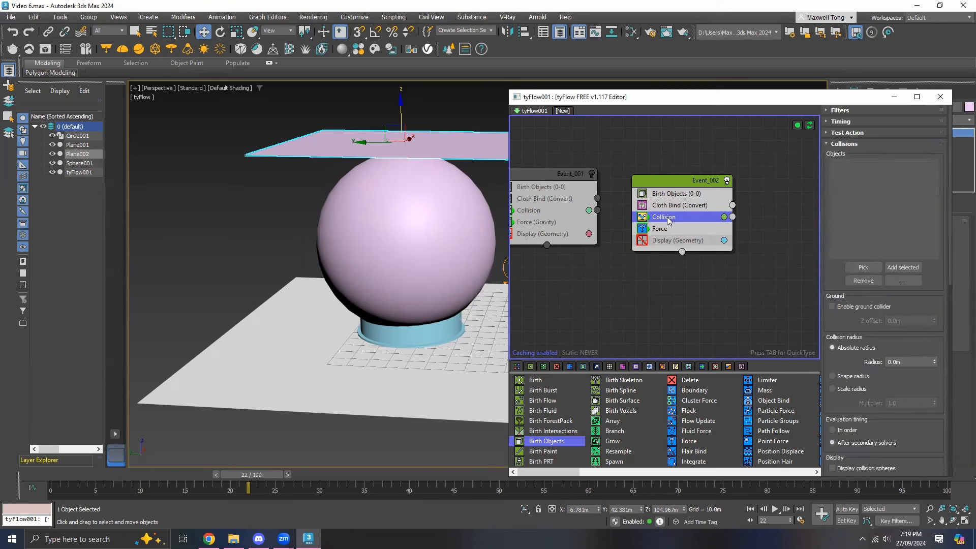
click(864, 268)
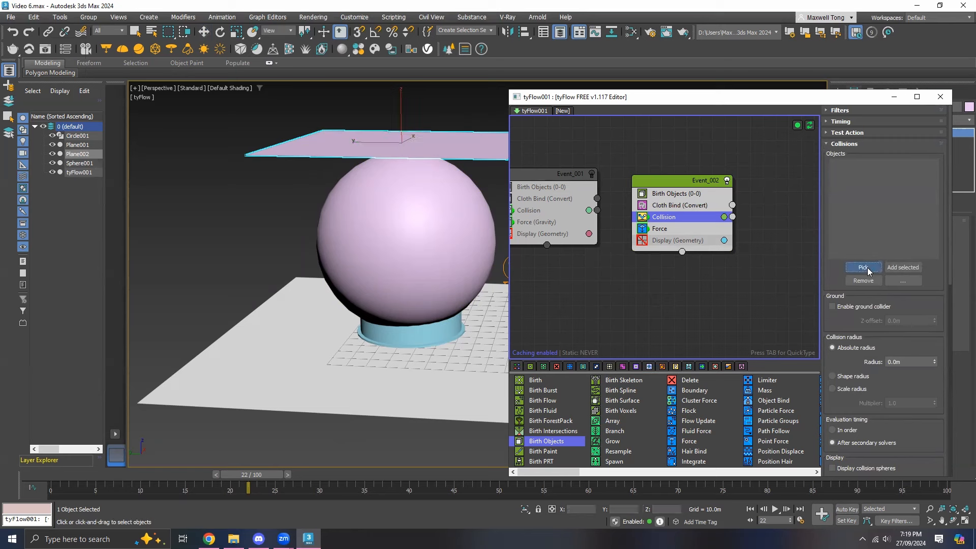
click(419, 251)
click(296, 356)
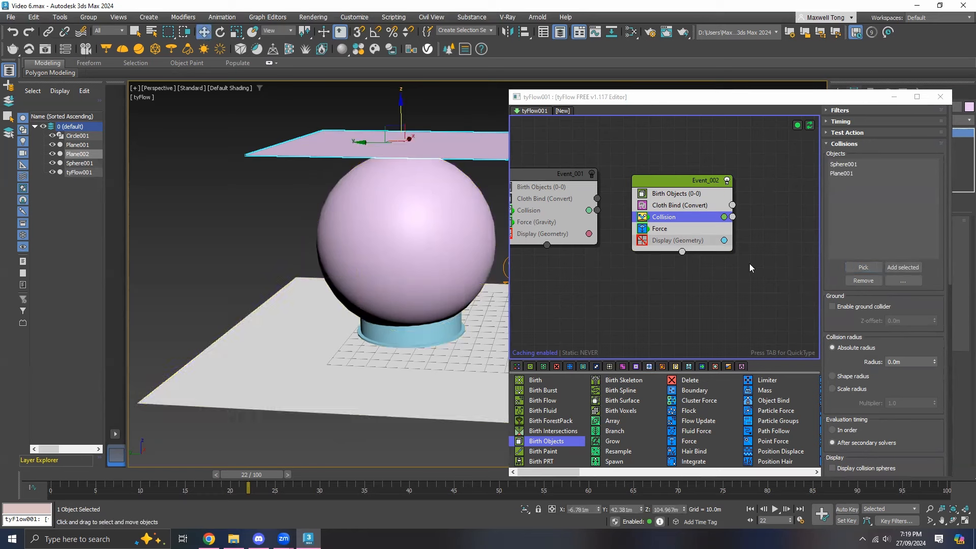
Step: Set the built-in gravity strength of Event_002's Force operator to -0.5 m
click(673, 230)
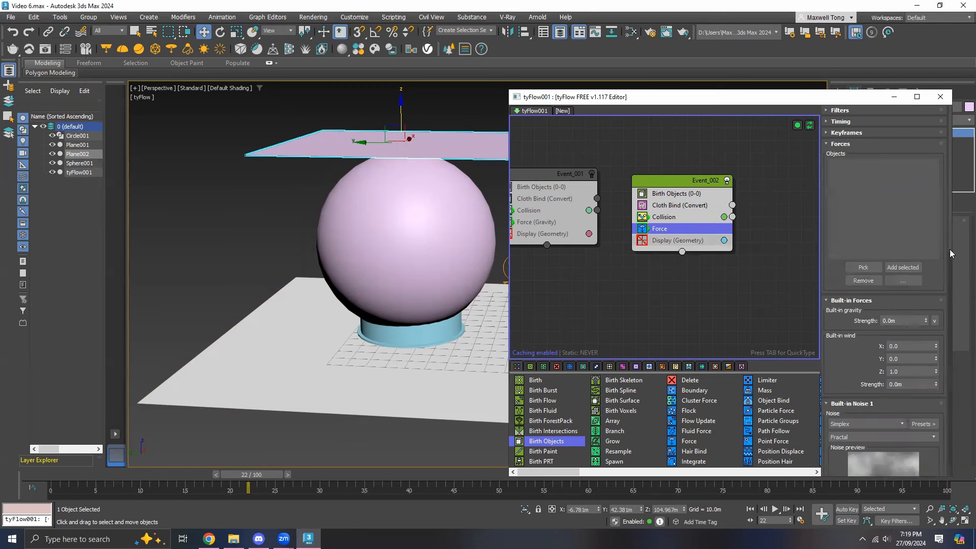
scroll(950, 249, down, 6)
drag(948, 276, 948, 174)
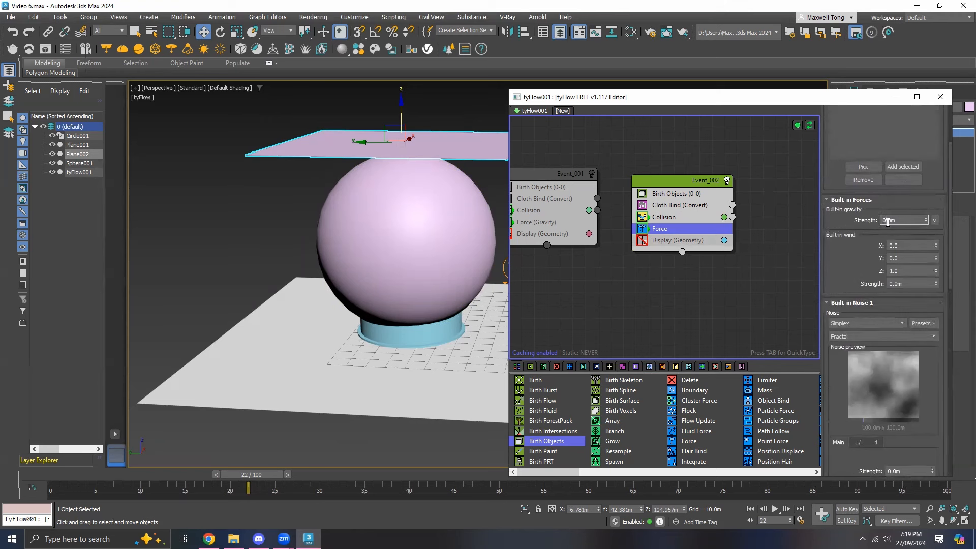
scroll(887, 223, down, 1)
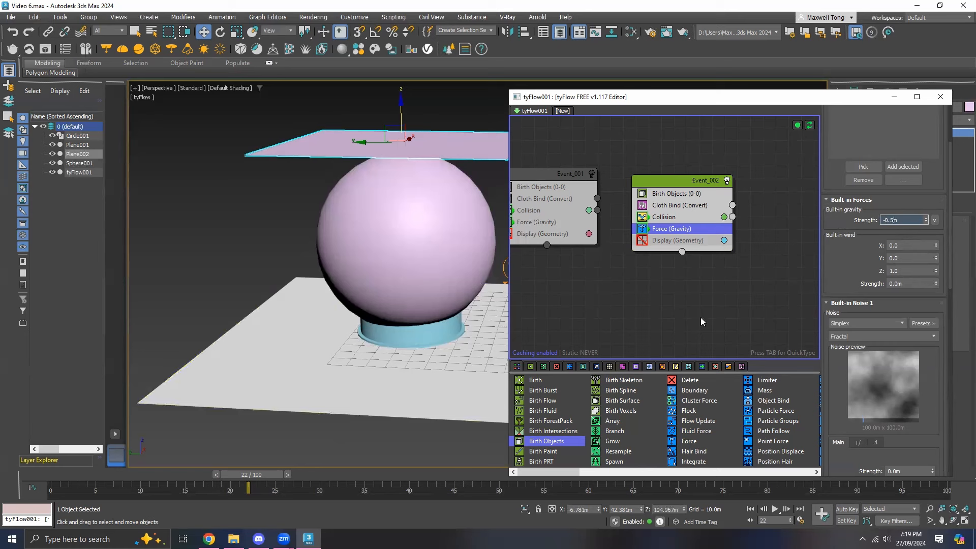
Step: Return the timeline to frame 0 and pick the plane above the sphere as Event_002's birth object
drag(241, 482, 48, 482)
key(w)
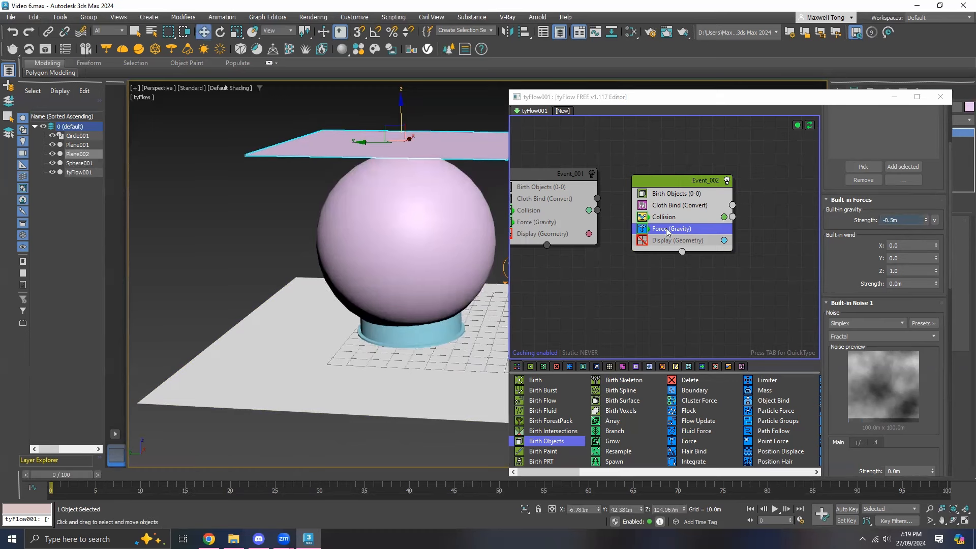
click(672, 207)
click(677, 194)
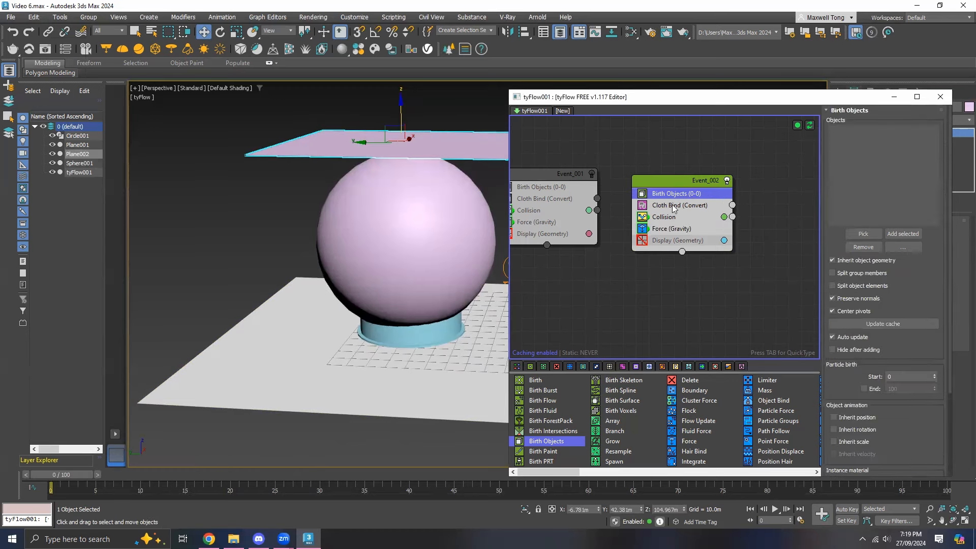
click(861, 234)
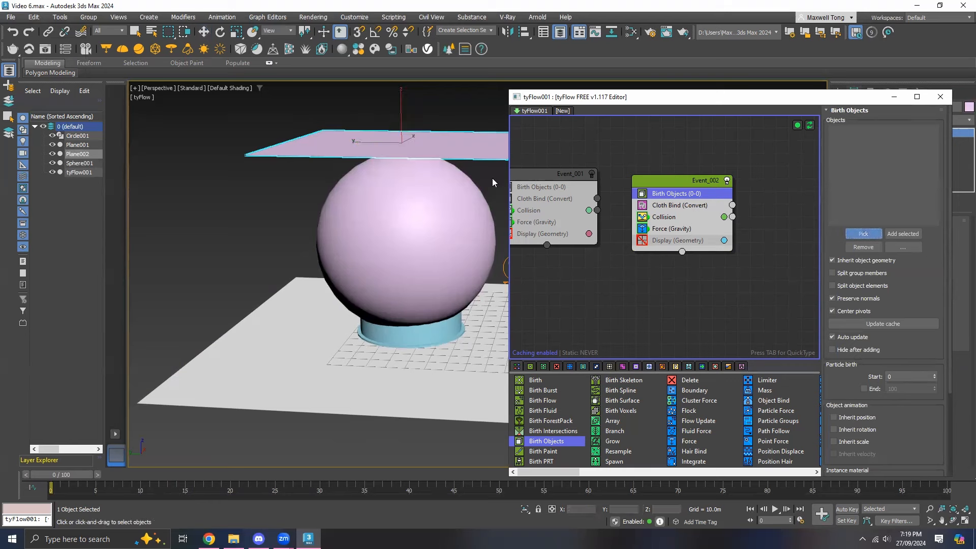
click(473, 148)
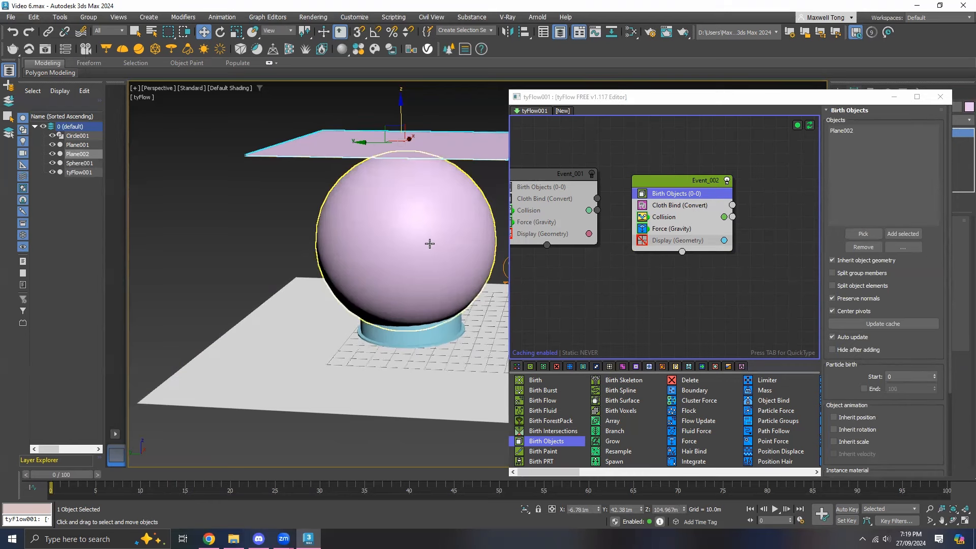
Step: Hide the original plane above the sphere and check Event_002's Cloth Bind and Force operator settings
middle_drag(461, 191, 447, 214)
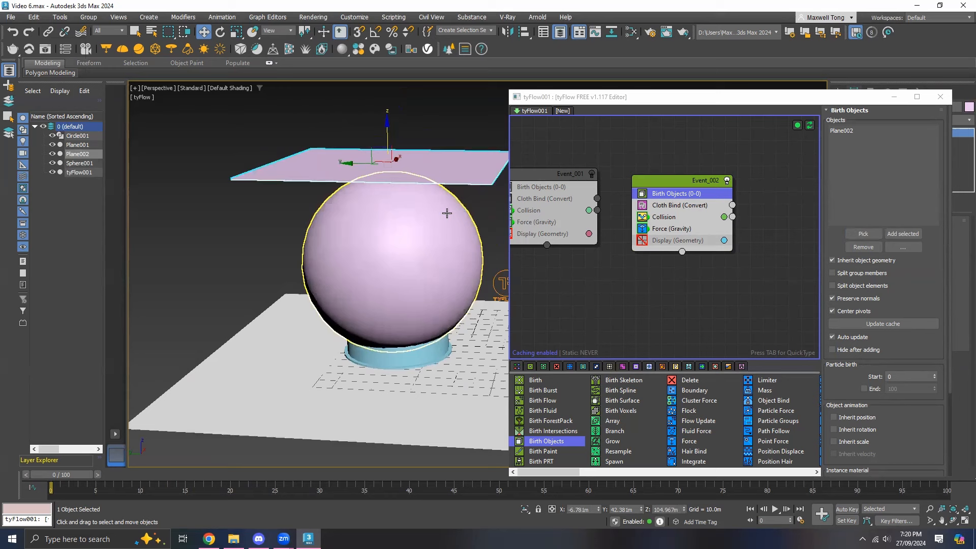
click(52, 154)
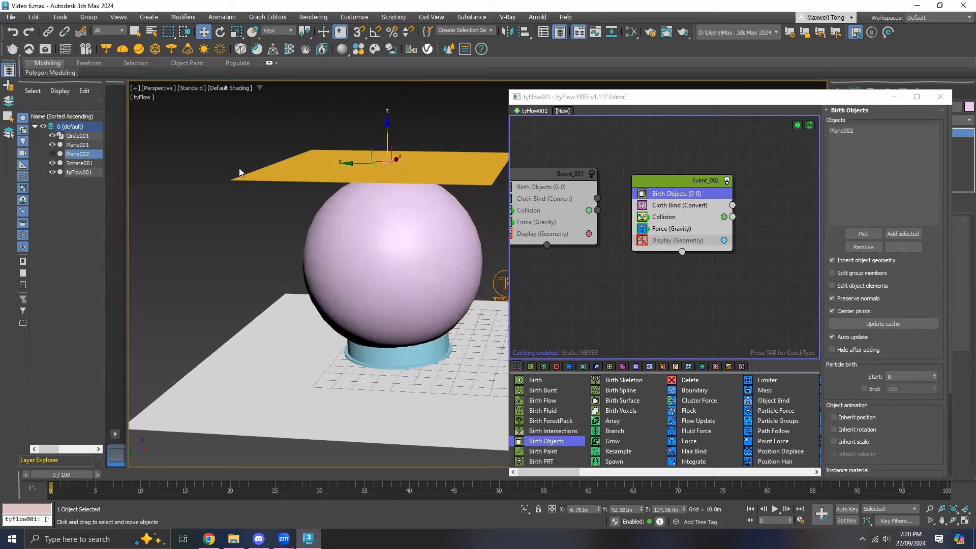
alt+middle_drag(399, 175, 411, 197)
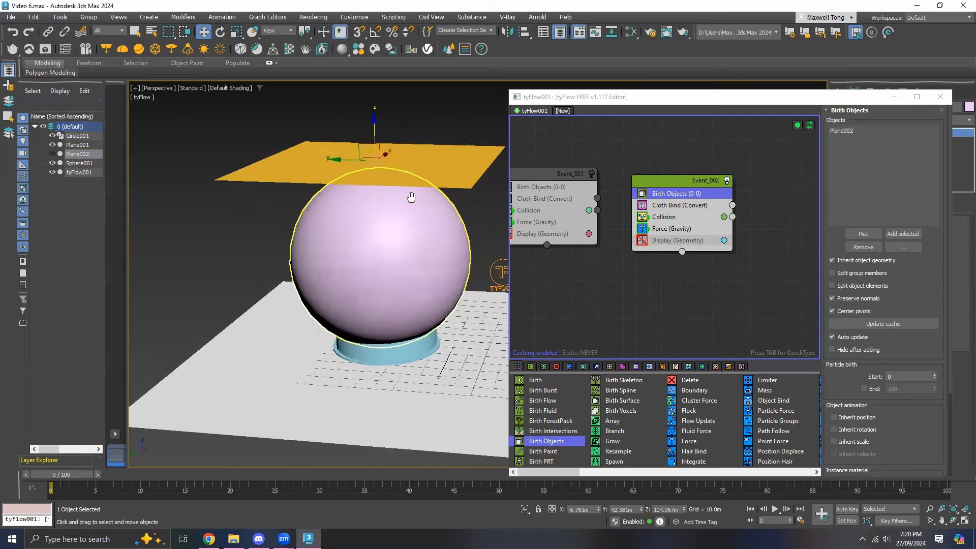
click(681, 205)
click(689, 228)
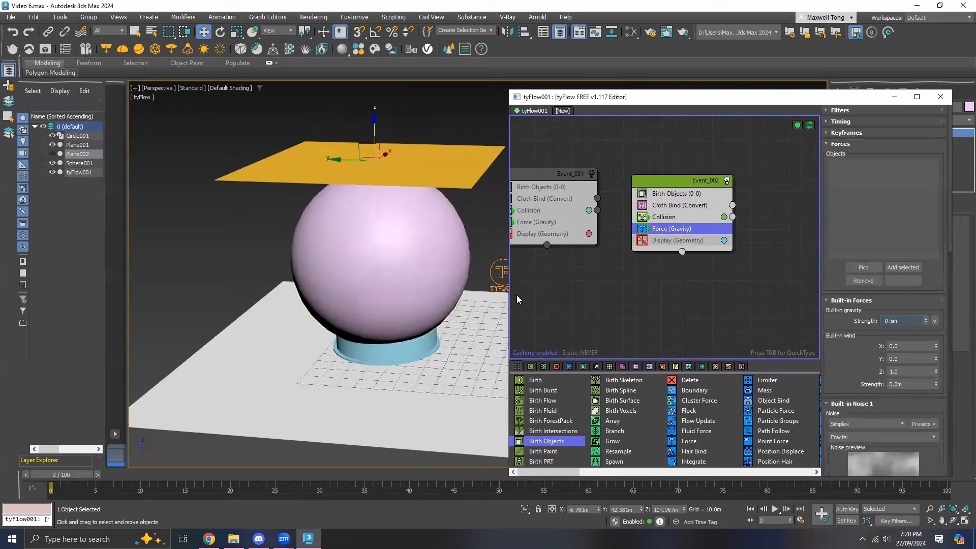
Step: Minimize the tyFlow editor, play the cloth simulation and stop it at frame 35
click(895, 99)
drag(63, 476, 72, 501)
key(w)
click(773, 510)
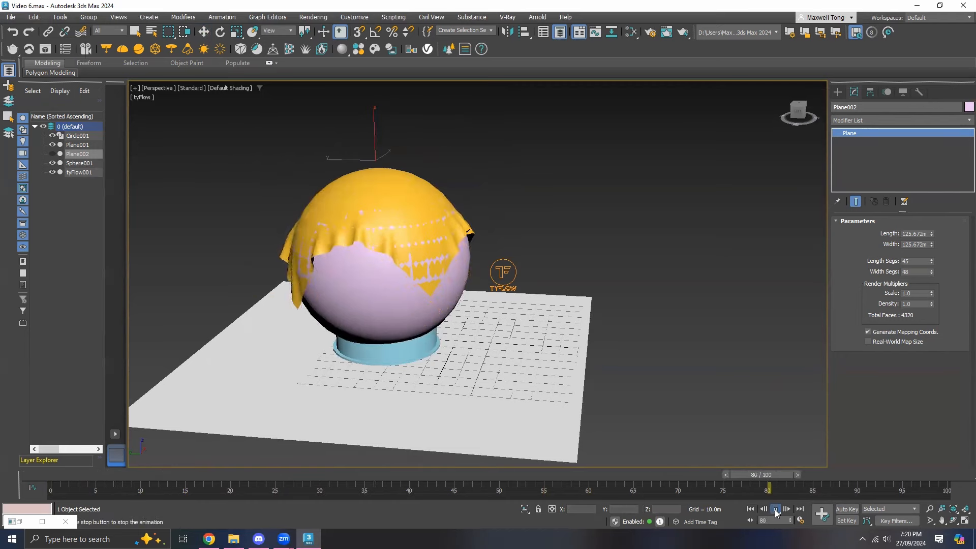
click(776, 510)
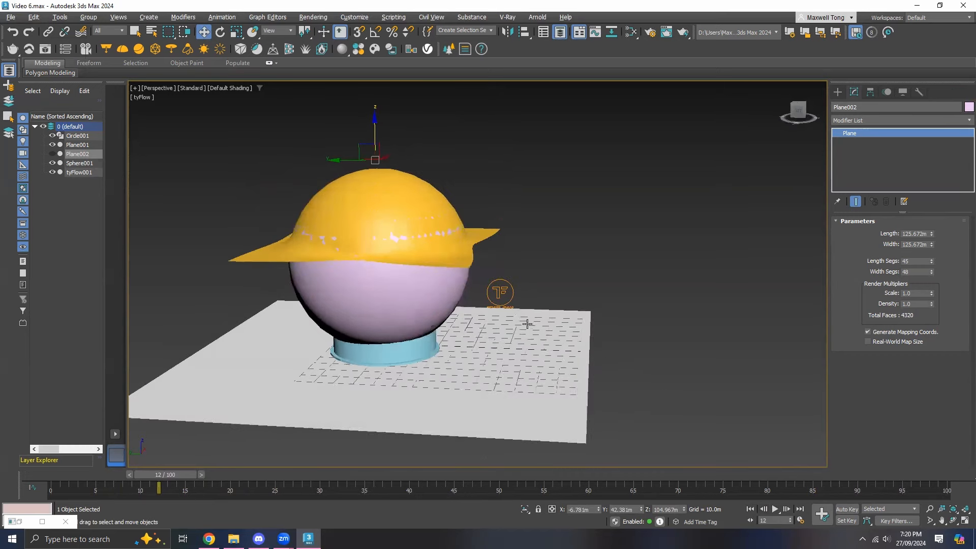
click(775, 509)
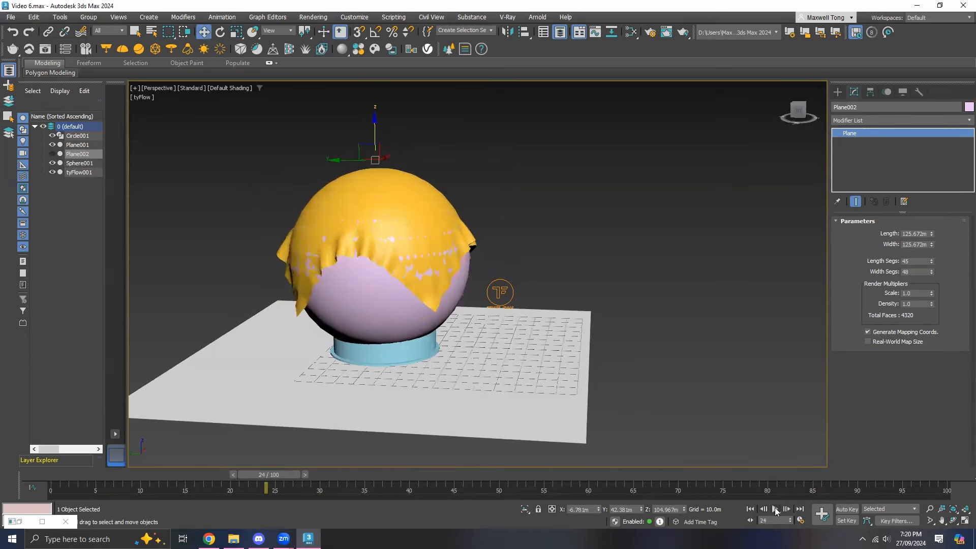
click(775, 508)
Step: Select the sphere under the draped cloth and hide it
alt+middle_drag(536, 319, 514, 326)
alt+middle_drag(344, 305, 410, 331)
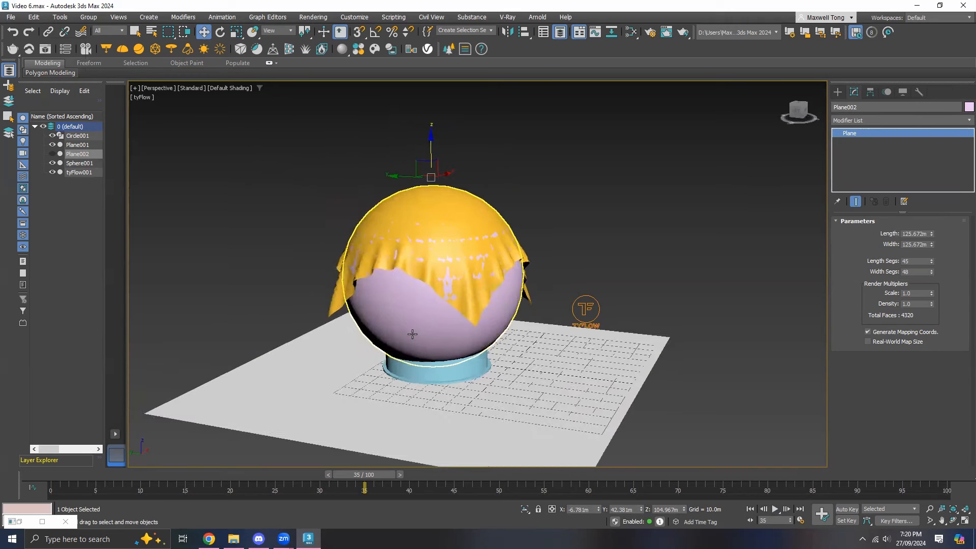
click(415, 326)
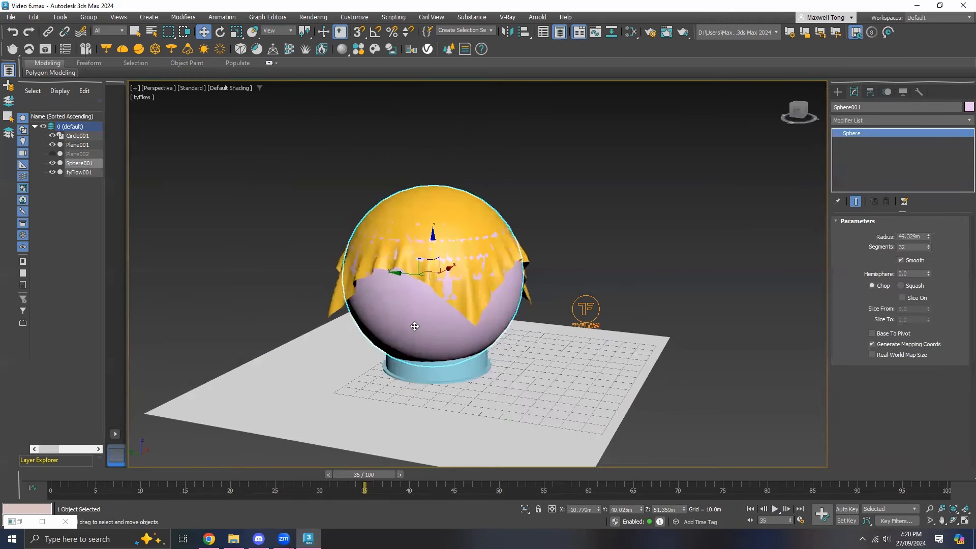
click(52, 163)
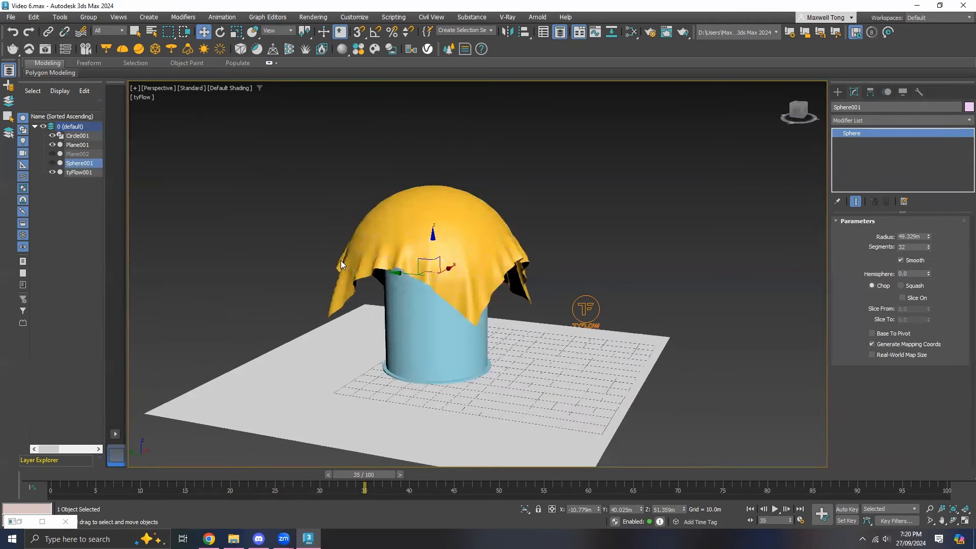
Step: Lower the tyFlow cloth object toward the ground plane, to a Z position of about -42 m, and deselect it
click(452, 231)
alt+middle_drag(452, 231, 563, 281)
drag(563, 293, 568, 341)
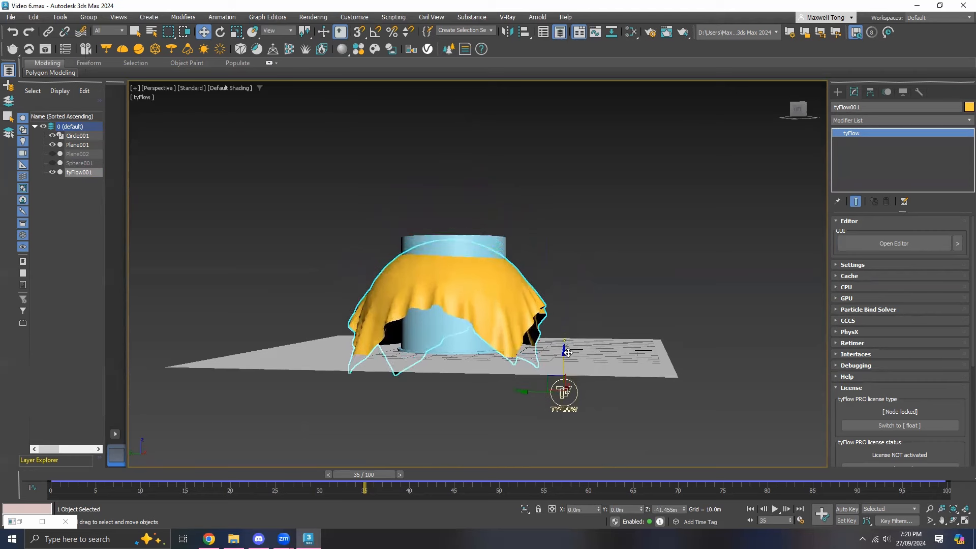
click(527, 248)
click(514, 285)
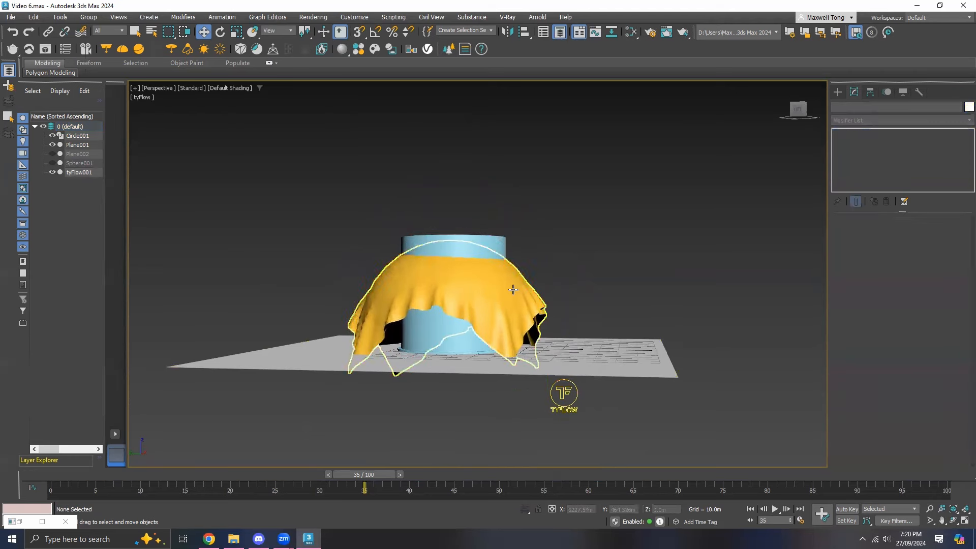
click(617, 269)
Step: Set the Level 3 bevel height of the blue cylinder under the cloth to 30 m
alt+middle_drag(616, 268, 632, 331)
click(447, 274)
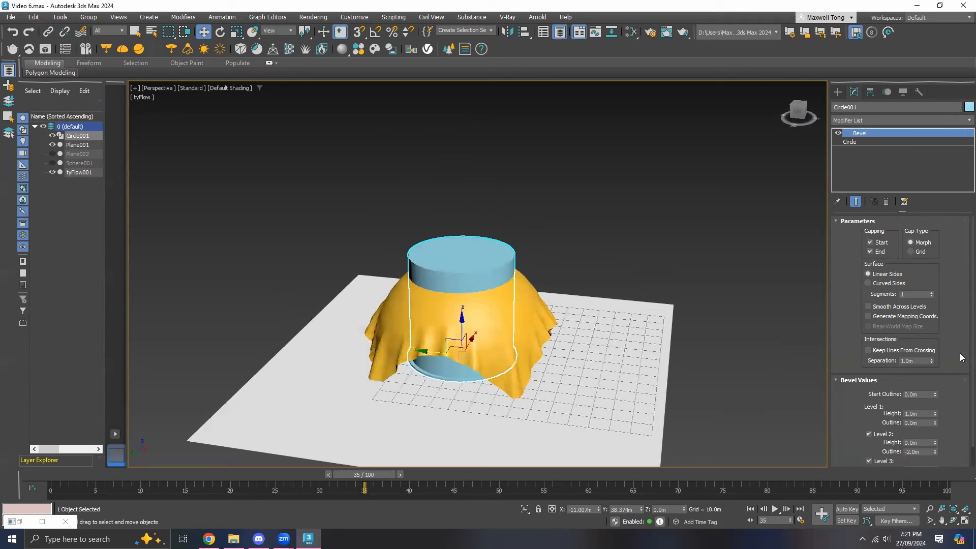
scroll(960, 413, down, 2)
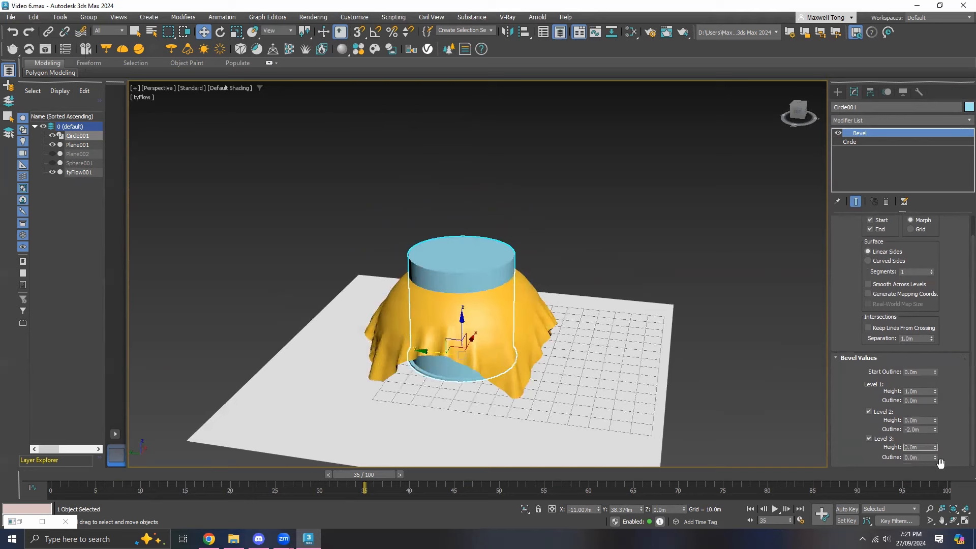
click(915, 421)
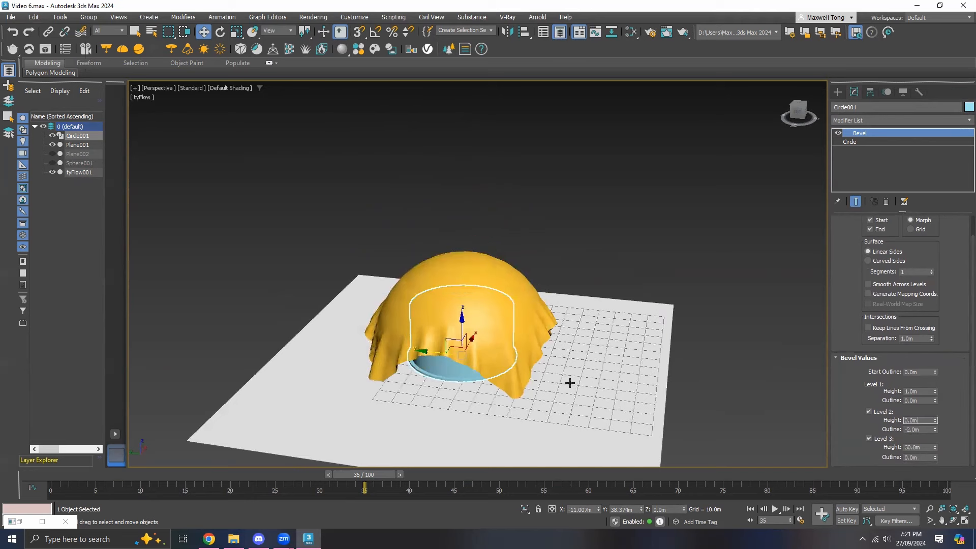
middle_drag(569, 383, 558, 364)
alt+middle_drag(599, 334, 657, 316)
click(636, 314)
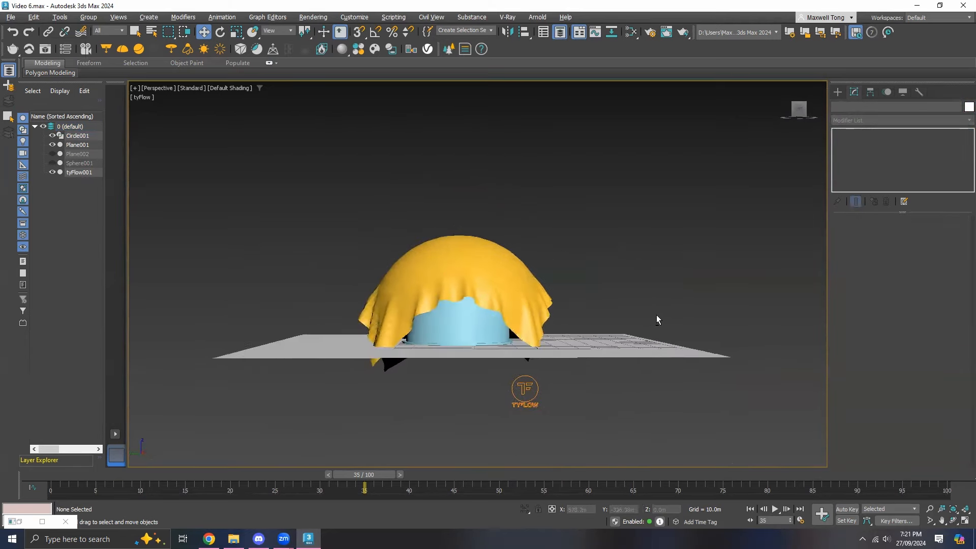
middle_drag(553, 311, 563, 341)
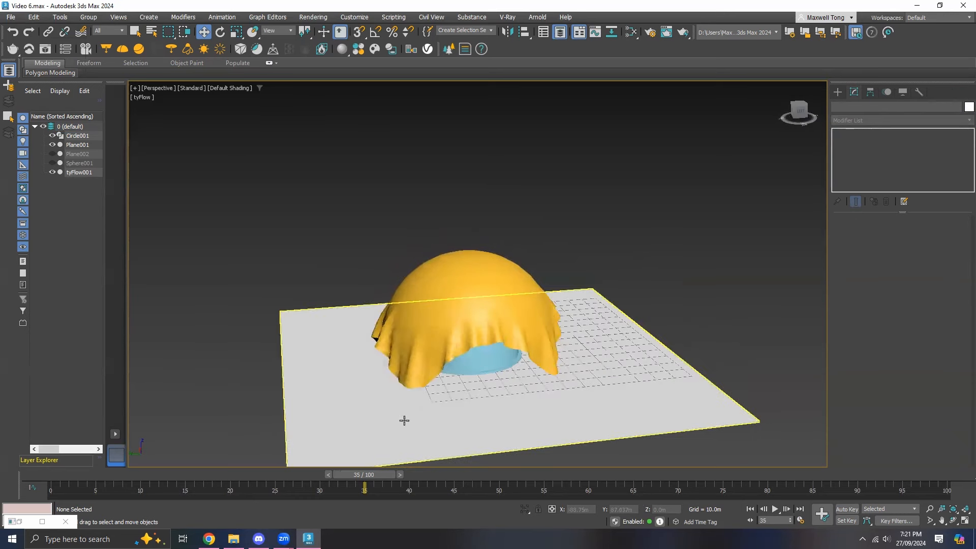
Step: Restore the tyFlow editor, add a Mesh operator to Event_002 and turn off its Render only option
click(33, 522)
click(679, 232)
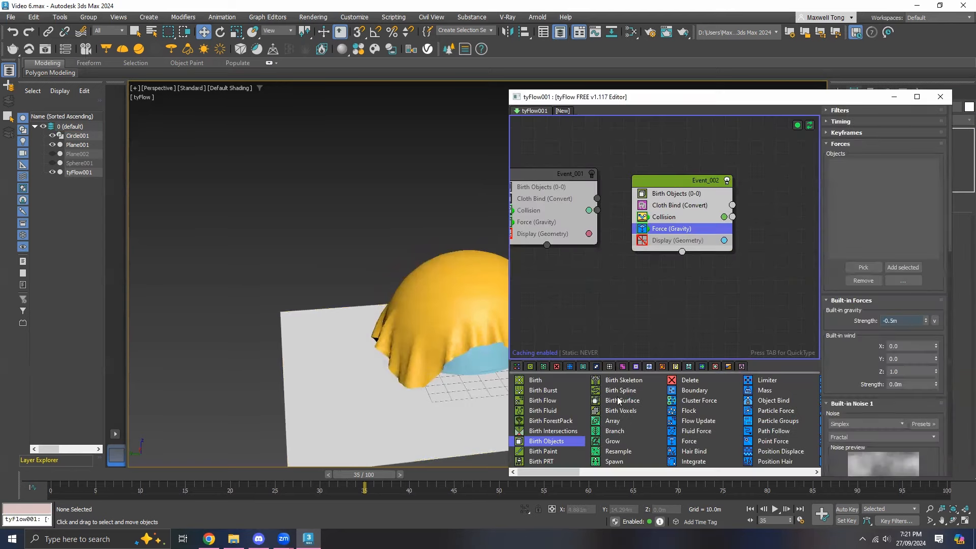
drag(578, 472, 646, 473)
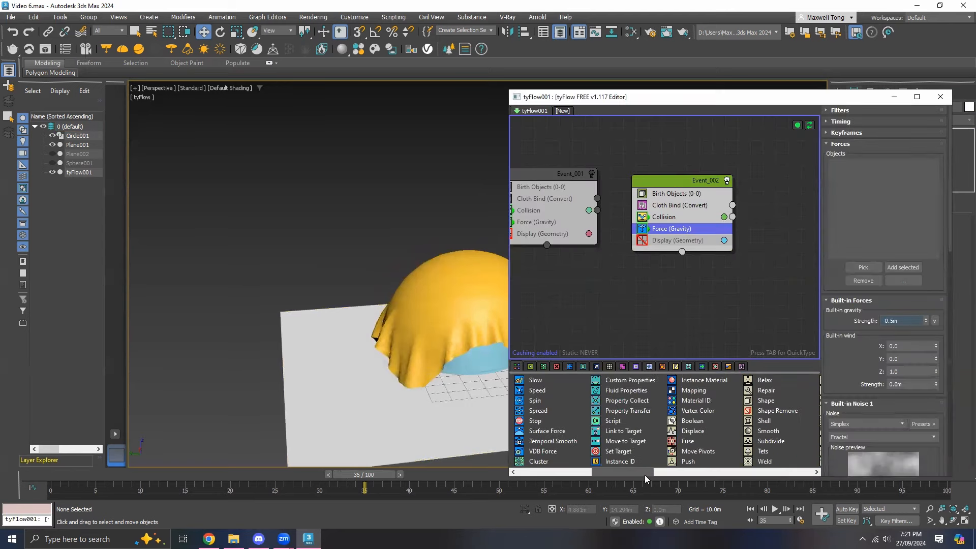
click(673, 291)
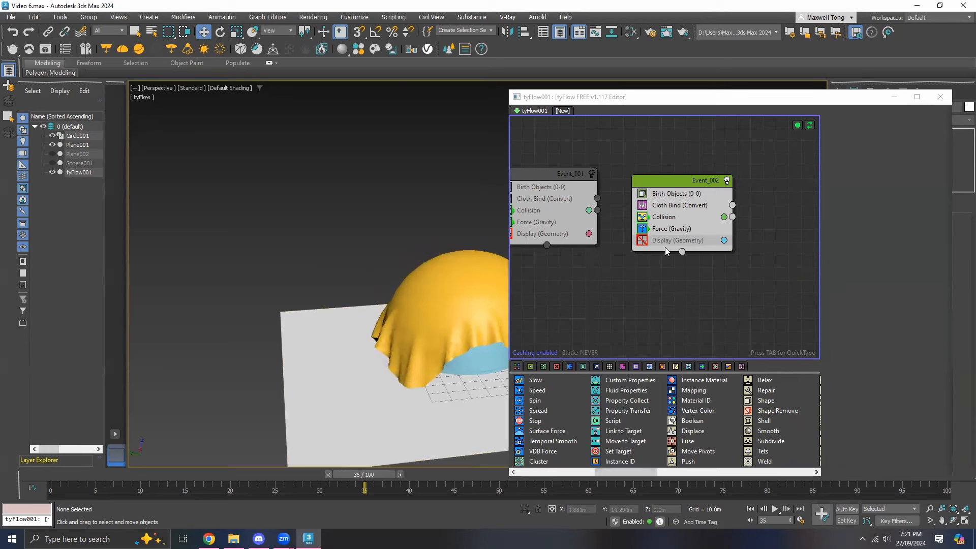
key(Tab)
text(mesh)
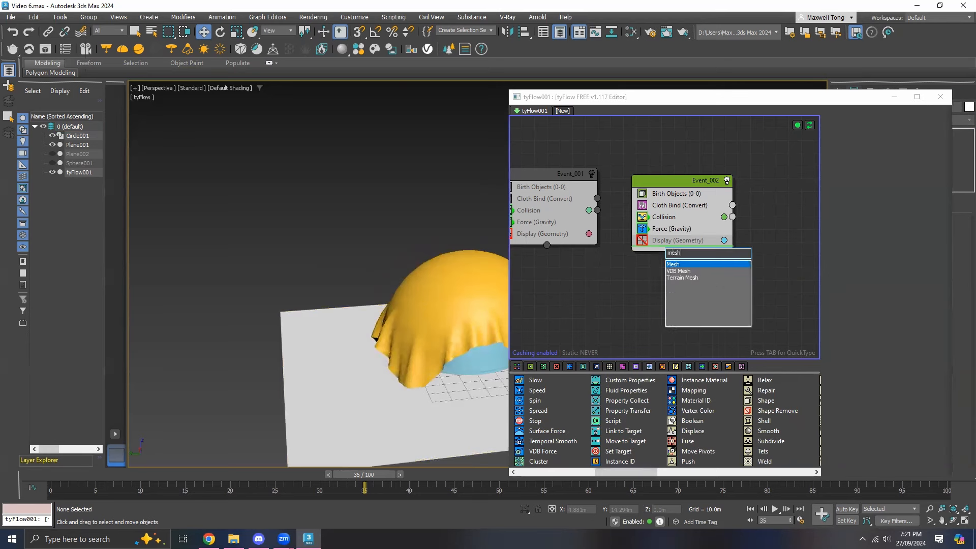
click(684, 265)
middle_drag(478, 287, 396, 285)
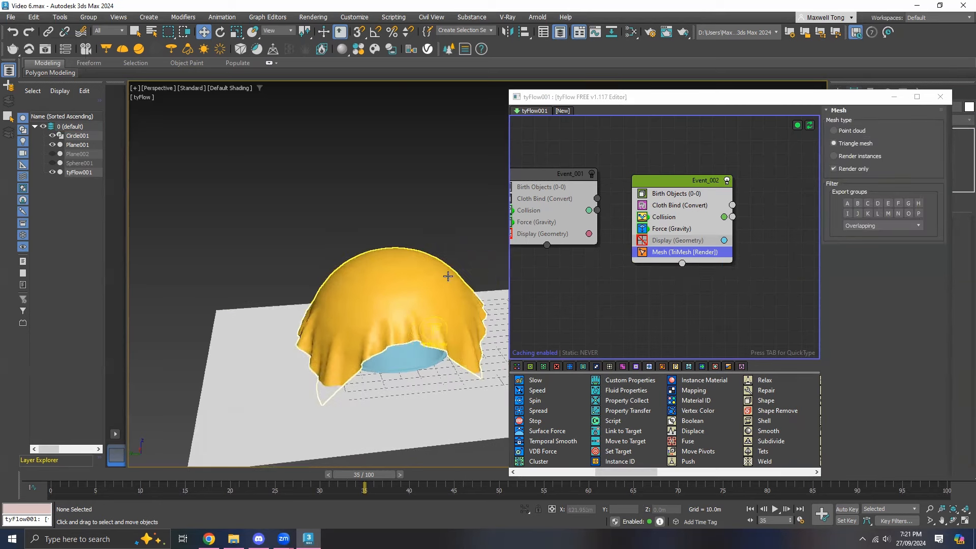
click(834, 169)
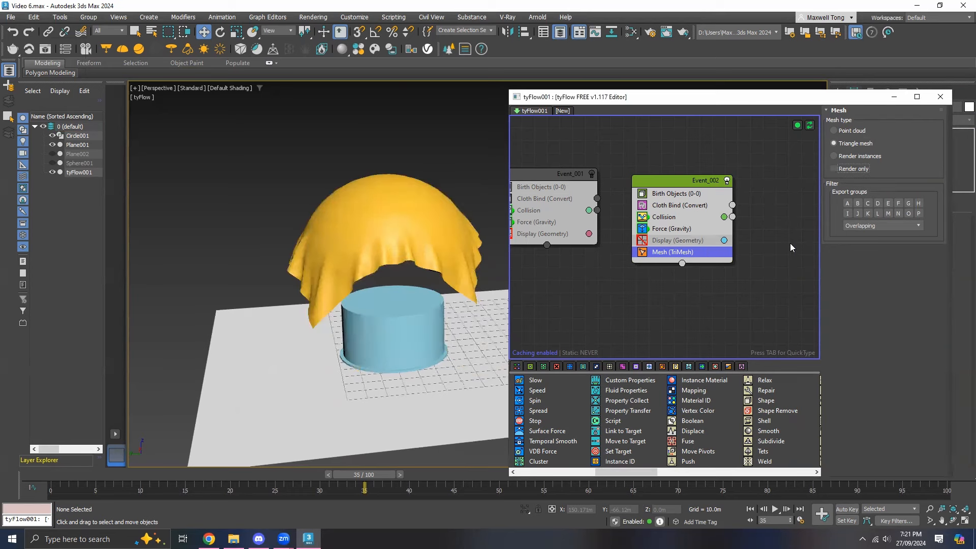
Step: Minimize the tyFlow editor and convert the tyFlow cloth to an Editable Poly
click(448, 230)
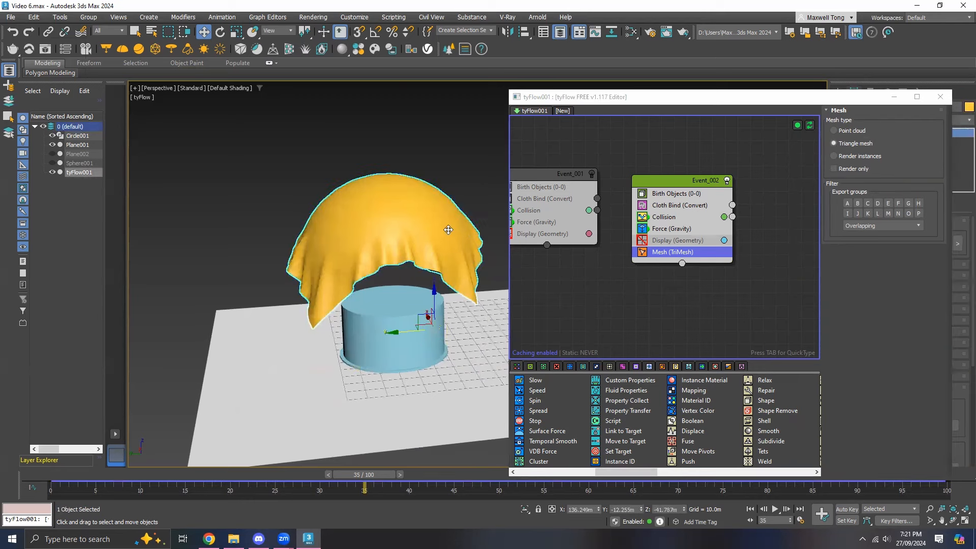
click(895, 96)
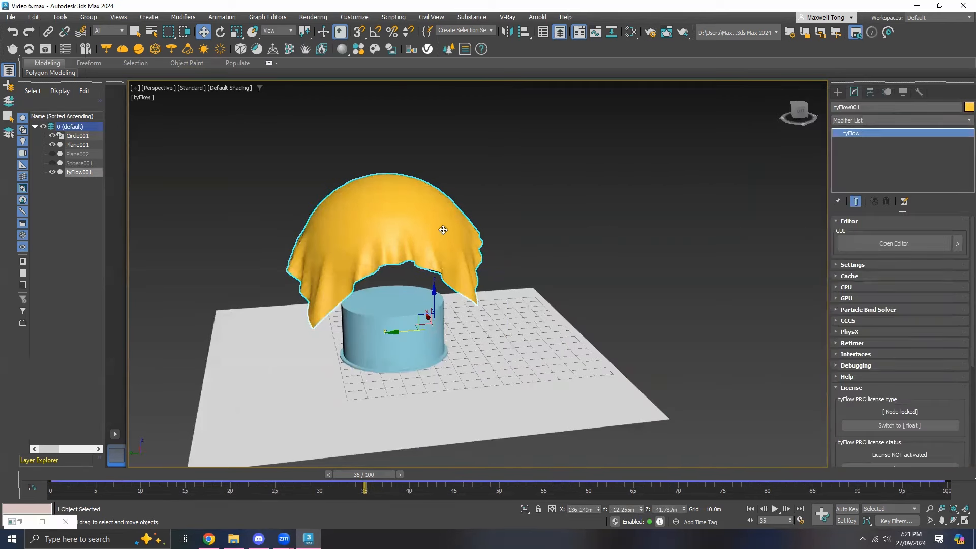
right_click(444, 230)
mouse_move(483, 357)
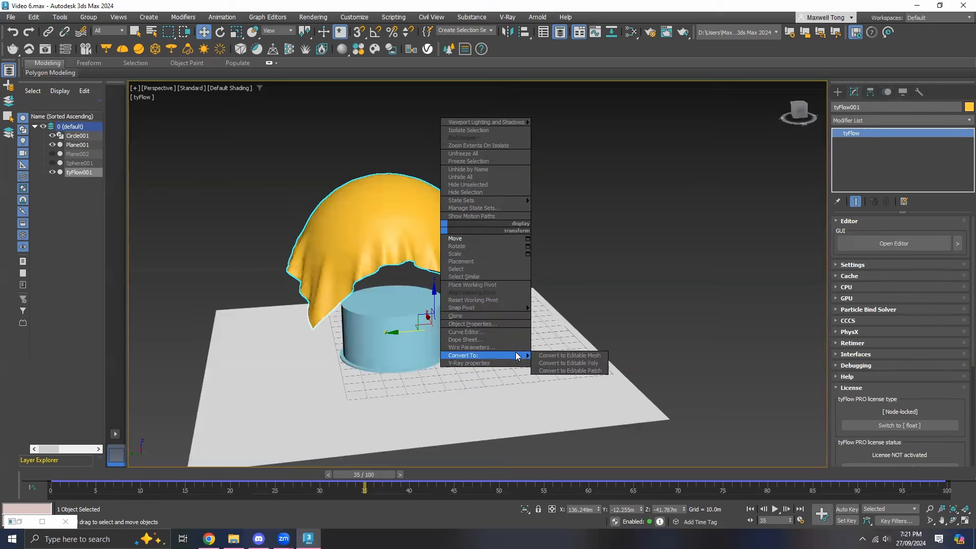
click(551, 363)
click(573, 234)
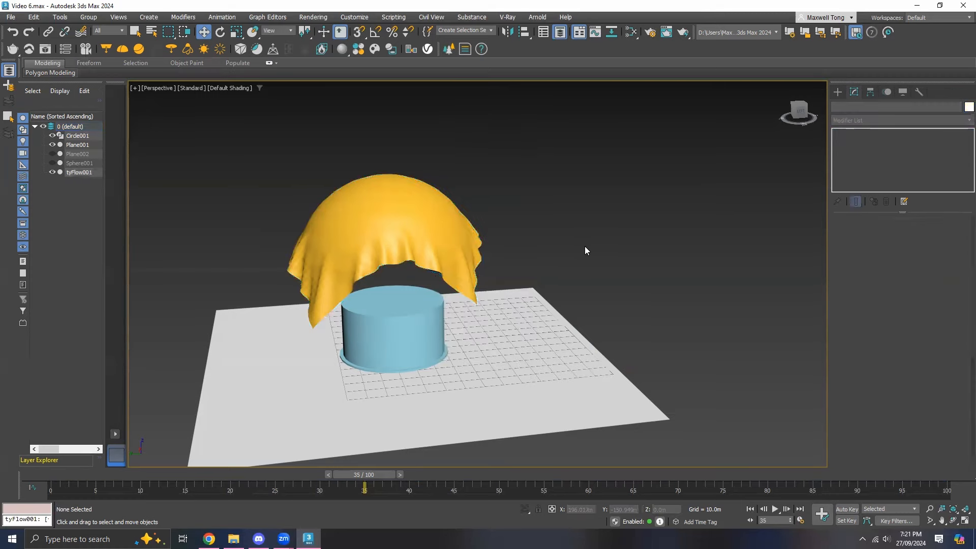
Step: Lower the converted cloth over the cylinder, to a Z position of about -84 m
alt+middle_drag(564, 248, 492, 237)
middle_drag(148, 406, 216, 426)
click(484, 246)
alt+middle_drag(632, 309, 499, 204)
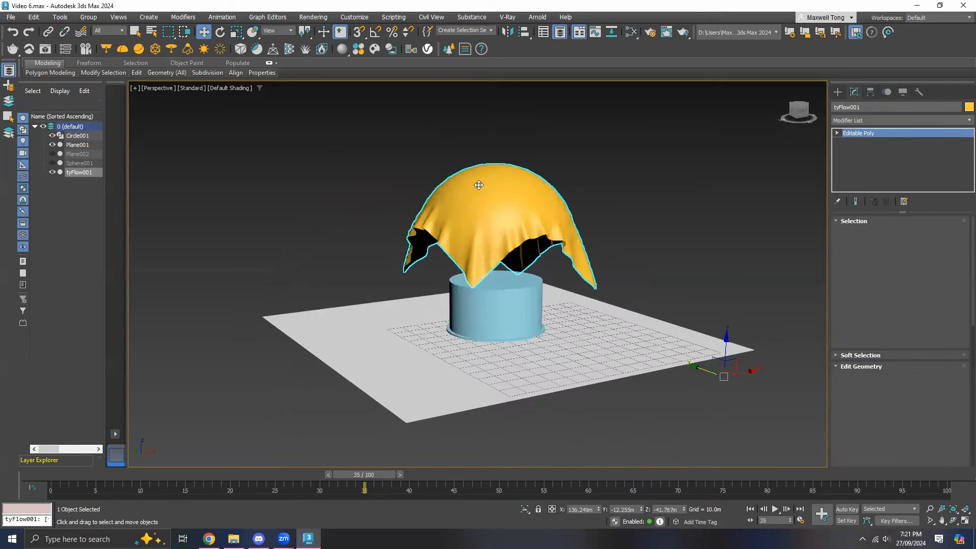
alt+middle_drag(524, 238, 649, 344)
drag(643, 336, 647, 395)
alt+middle_drag(571, 376, 501, 372)
click(679, 239)
Step: Change the cloth's object color to white
click(448, 259)
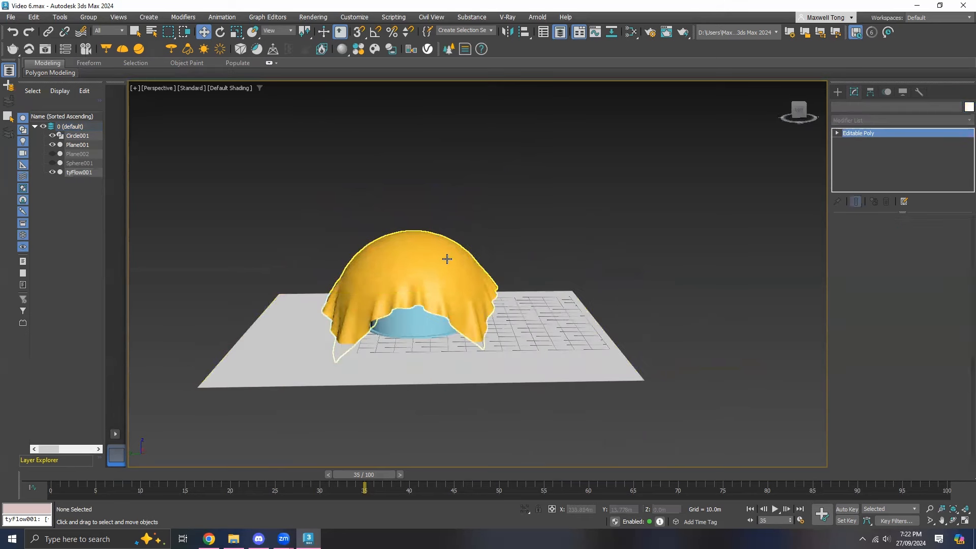
click(969, 107)
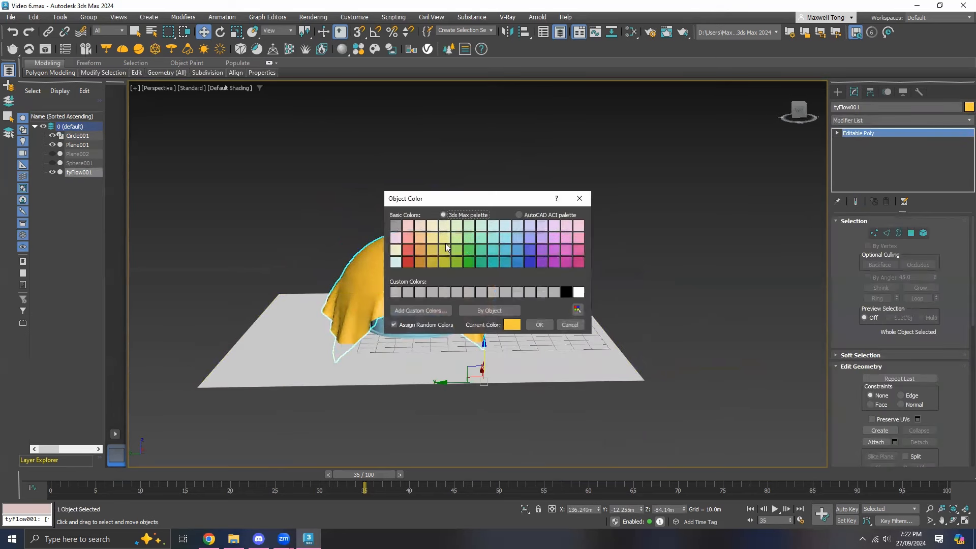
click(538, 324)
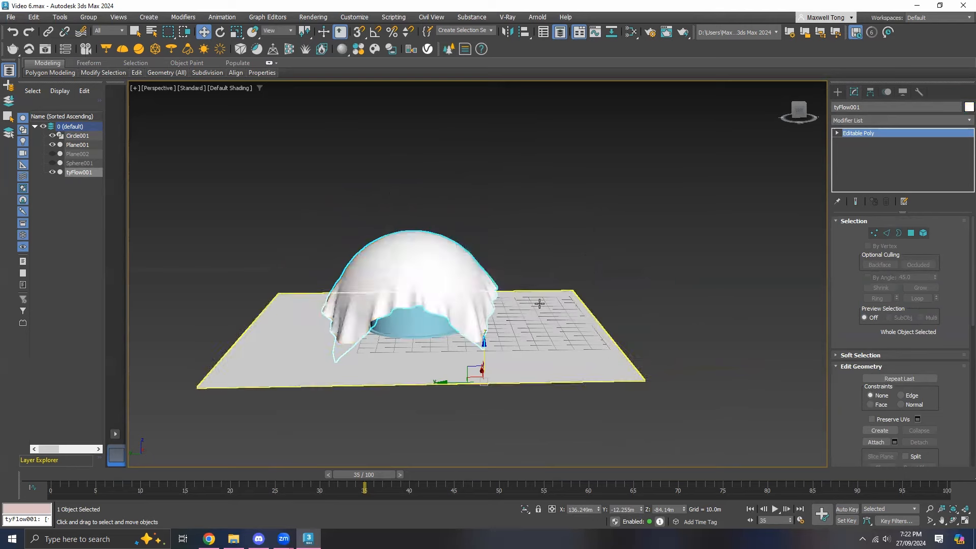
click(584, 251)
Step: Change the object color of the cylinder under the cloth to black
mouse_move(584, 251)
alt+middle_down()
mouse_move(485, 246)
mouse_move(564, 249)
mouse_move(603, 216)
mouse_move(586, 238)
alt+middle_up()
click(419, 318)
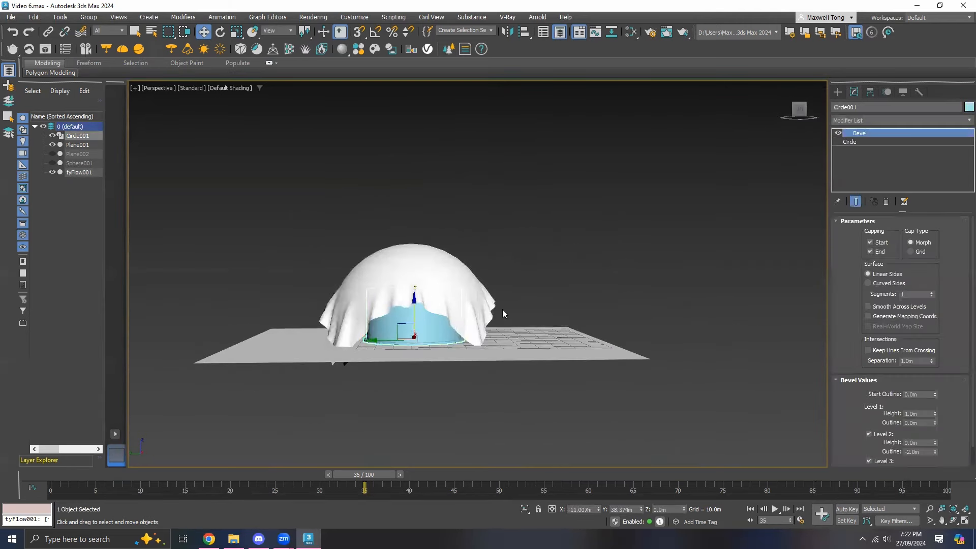
click(969, 107)
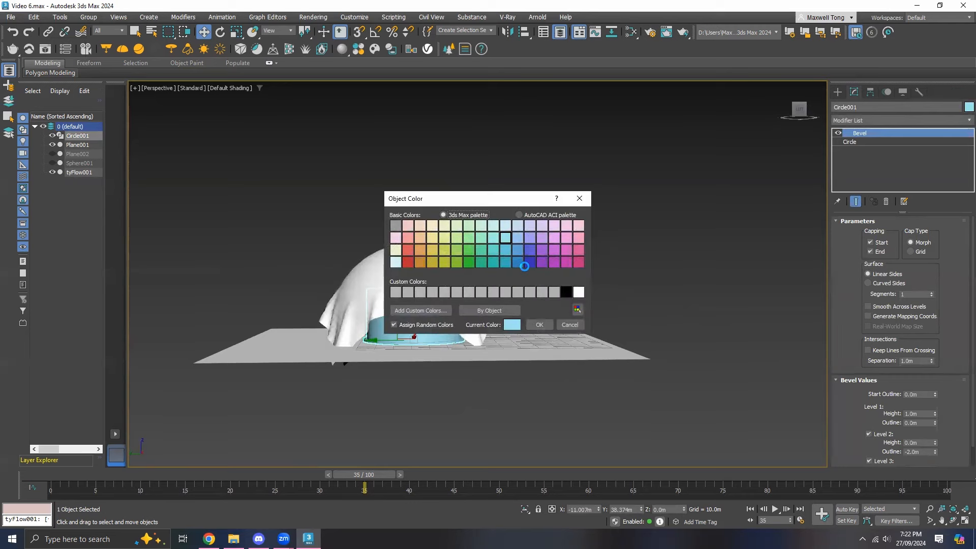
click(541, 324)
click(590, 268)
Step: Switch the perspective viewport to High Quality shading and view the draped cloth on the ground plane
alt+middle_drag(589, 267, 566, 277)
alt+middle_drag(464, 283, 487, 297)
click(197, 89)
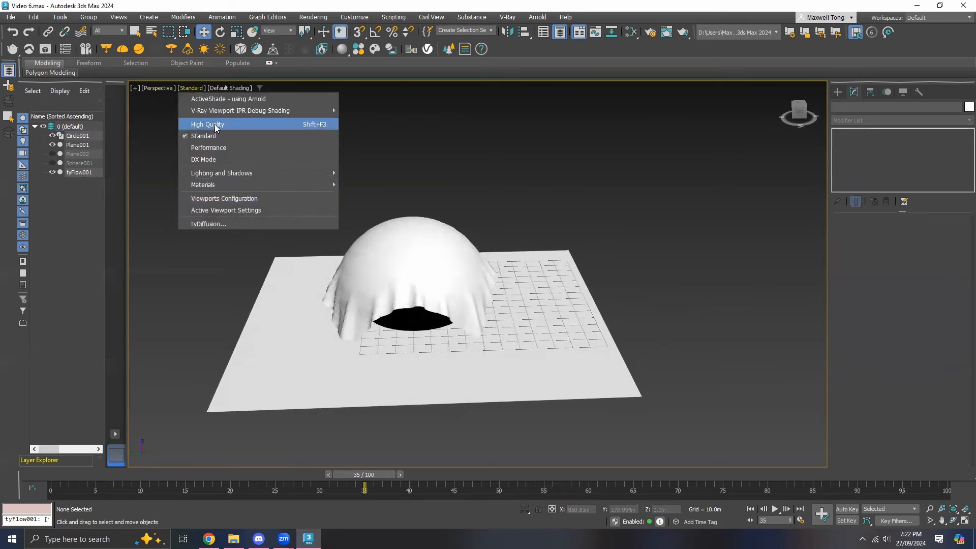
click(217, 124)
alt+middle_drag(510, 181, 630, 220)
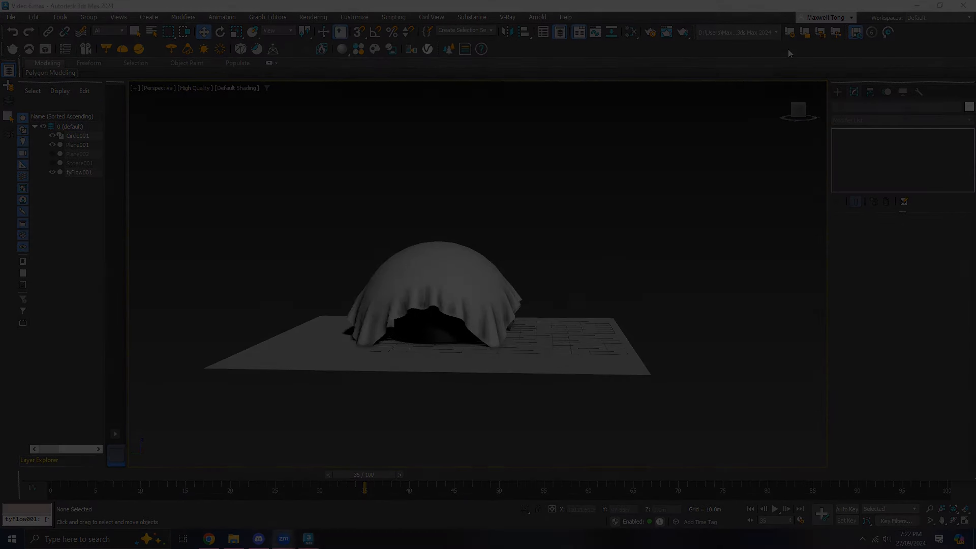